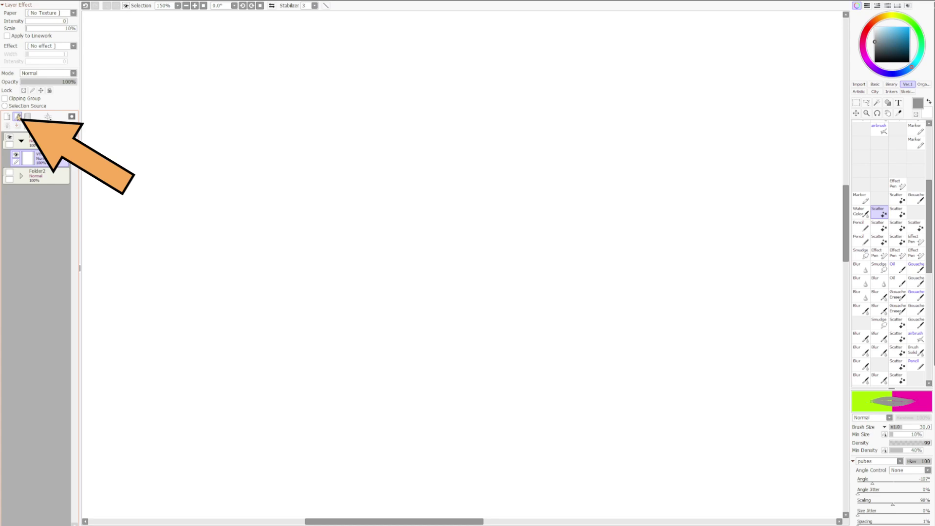
- Create a new linework layer and choose the size 3 Pen from the Binary tool set
click(17, 116)
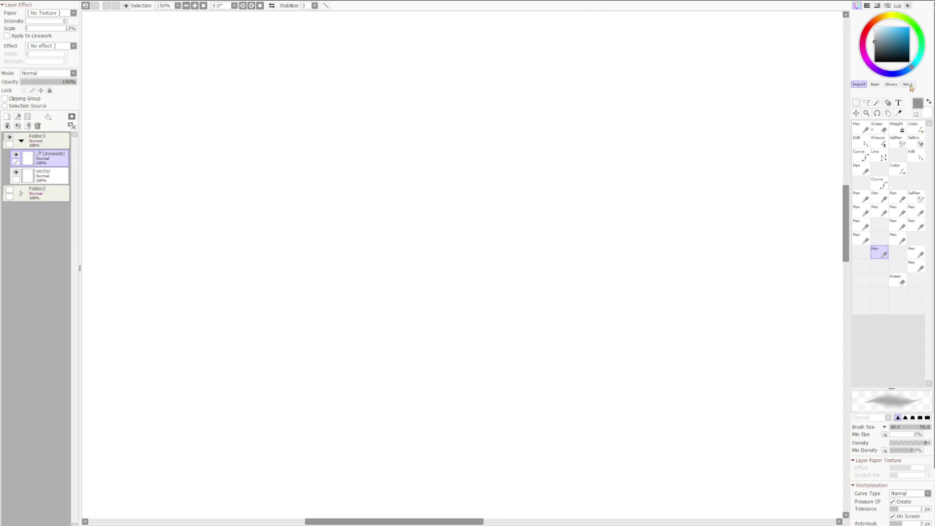
click(891, 85)
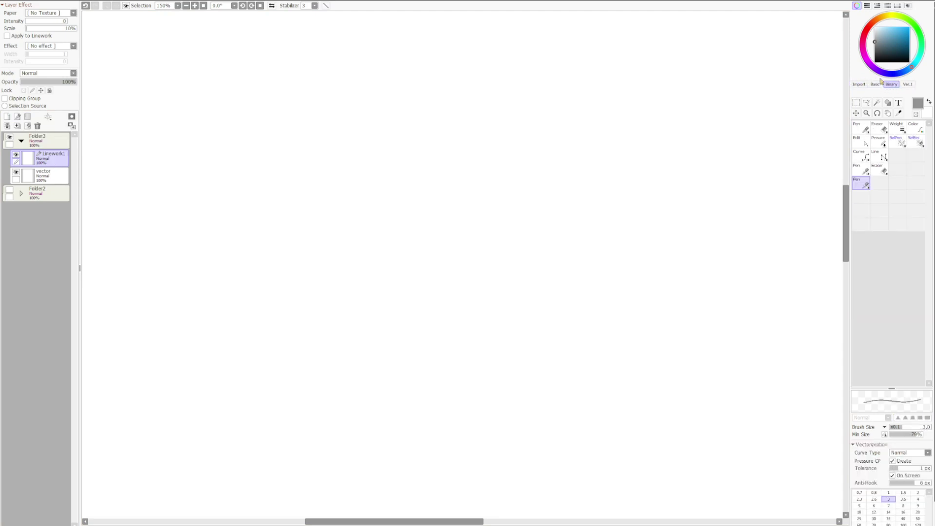
click(863, 169)
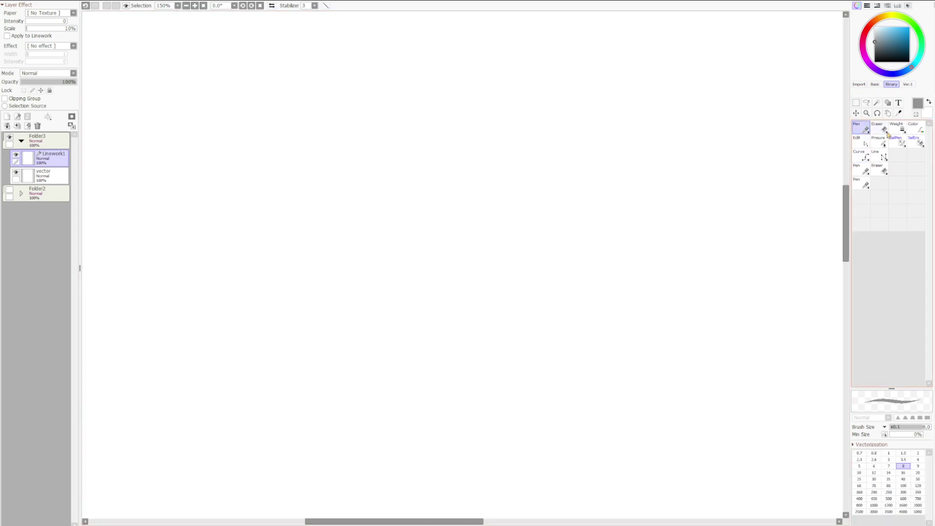
click(866, 184)
- Try drawing a large open oval and a second stroke from its open end, undoing both
mouse_move(648, 107)
mouse_down()
mouse_move(413, 177)
mouse_move(645, 183)
mouse_up()
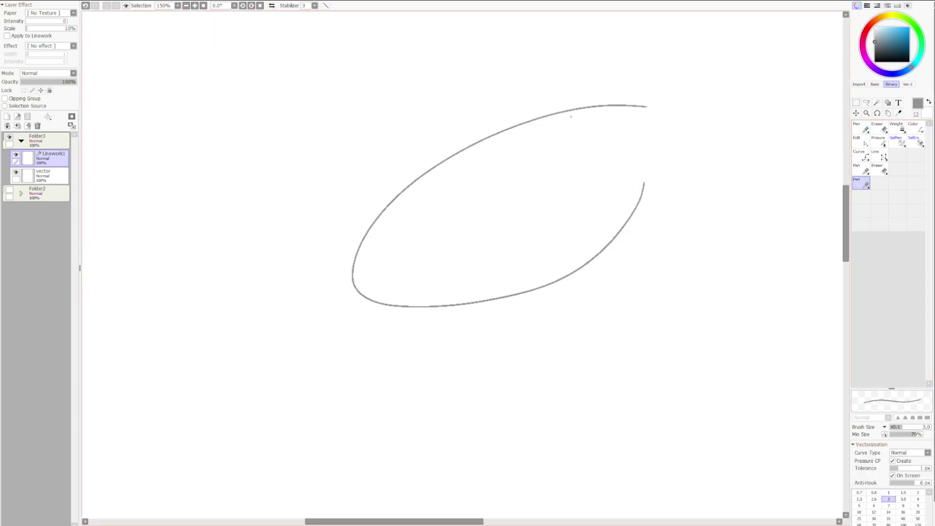
drag(647, 107, 482, 81)
key(ctrl+z)
key(ctrl+z)
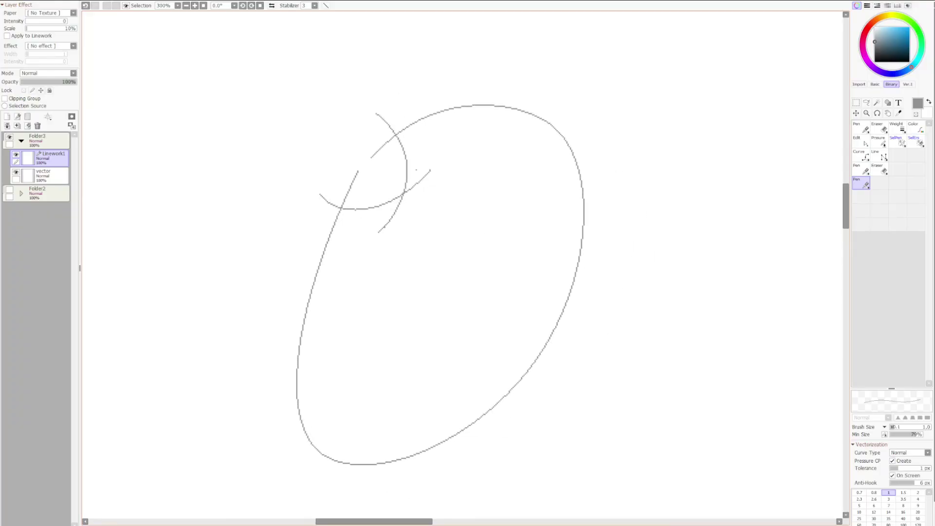
- Erase the overlapping stroke ends around the oval's upper-left notch up to their intersections
key(e)
drag(421, 162, 403, 203)
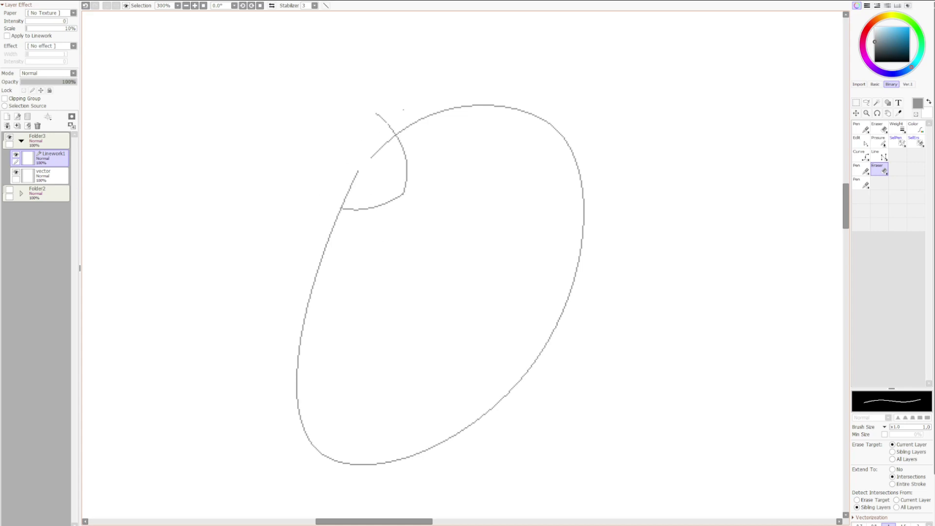
drag(388, 163, 350, 190)
- Draw a long curve across the lower half of the notched oval and try adjusting one of its points
key(n)
mouse_move(577, 70)
mouse_down()
mouse_move(641, 155)
mouse_move(646, 143)
mouse_up()
mouse_move(577, 72)
mouse_down()
mouse_move(480, 128)
mouse_move(402, 267)
mouse_move(287, 222)
mouse_up()
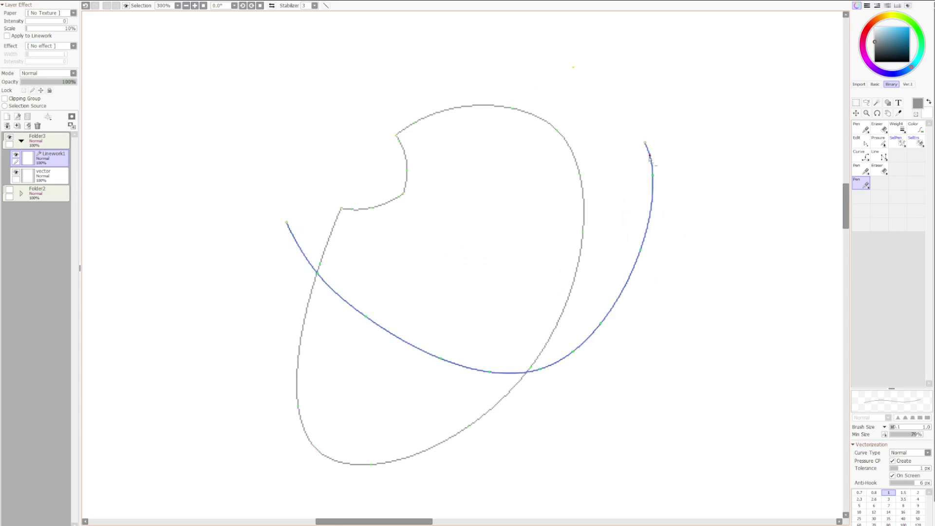
alt+shift+click(646, 235)
key(ctrl+z)
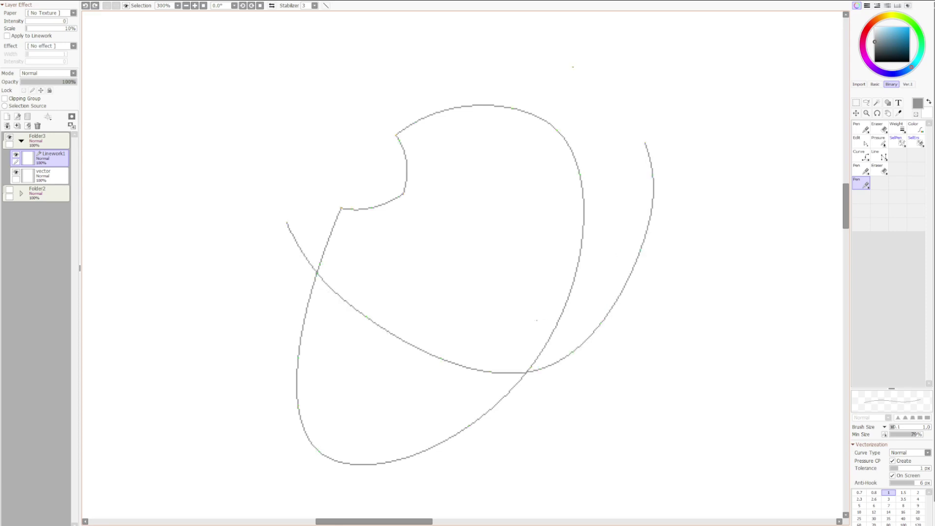
- Erase the long curve's middle section inside the oval, up to its intersections with the outline
key(e)
drag(413, 382, 393, 262)
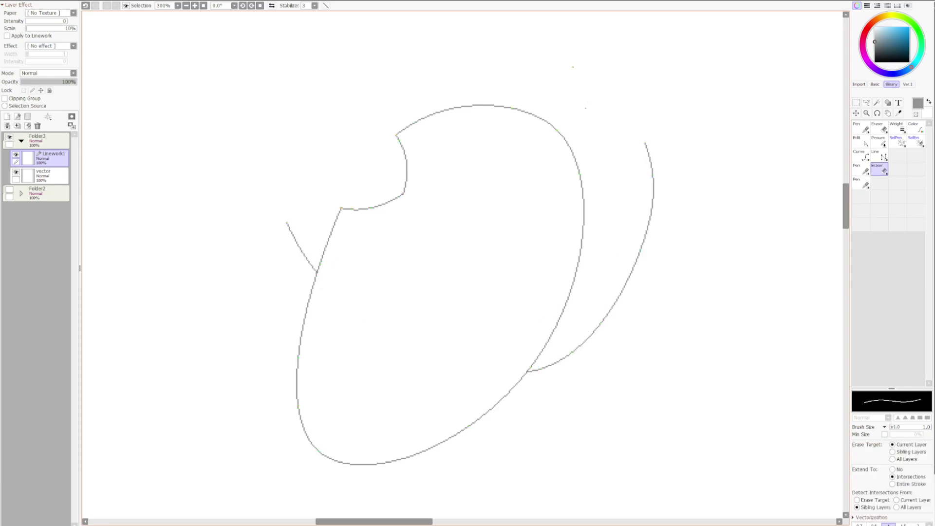
key(n)
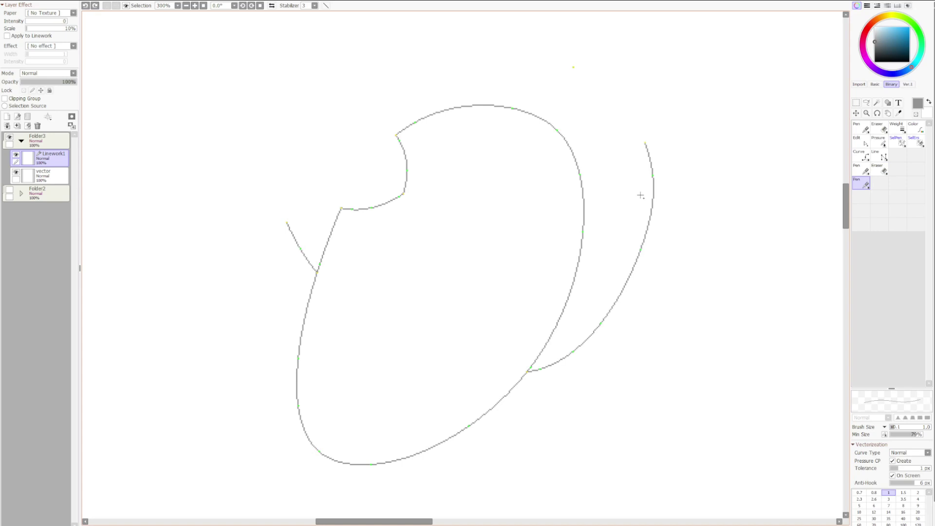
- Clear all strokes from the linework layer and undo the trial stroke drawn on it
key(ctrl+z)
key(Delete)
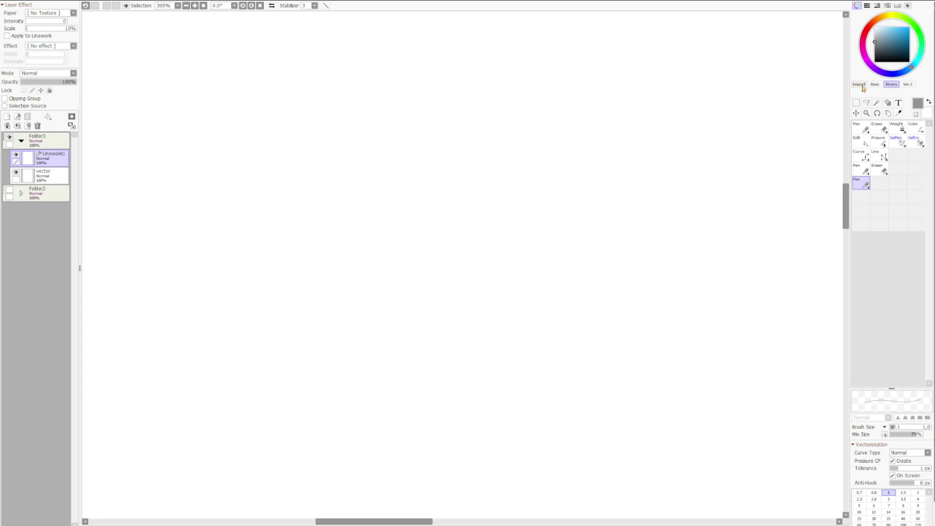
mouse_move(381, 348)
mouse_down()
mouse_move(338, 188)
mouse_move(492, 336)
mouse_move(331, 194)
mouse_move(376, 136)
mouse_up()
key(ctrl+z)
key(ctrl+z)
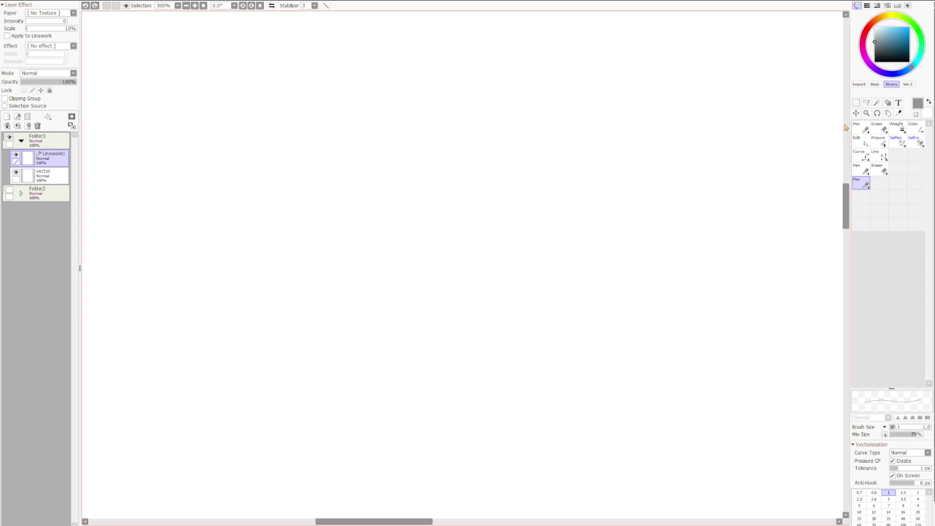
- Review the Edit tool's operation list and its quick reference of modifier keys
click(864, 145)
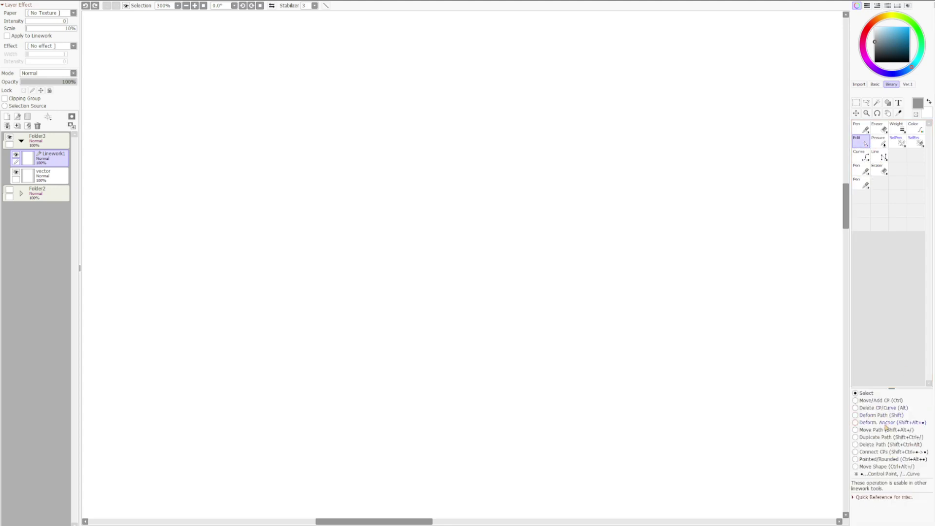
click(855, 499)
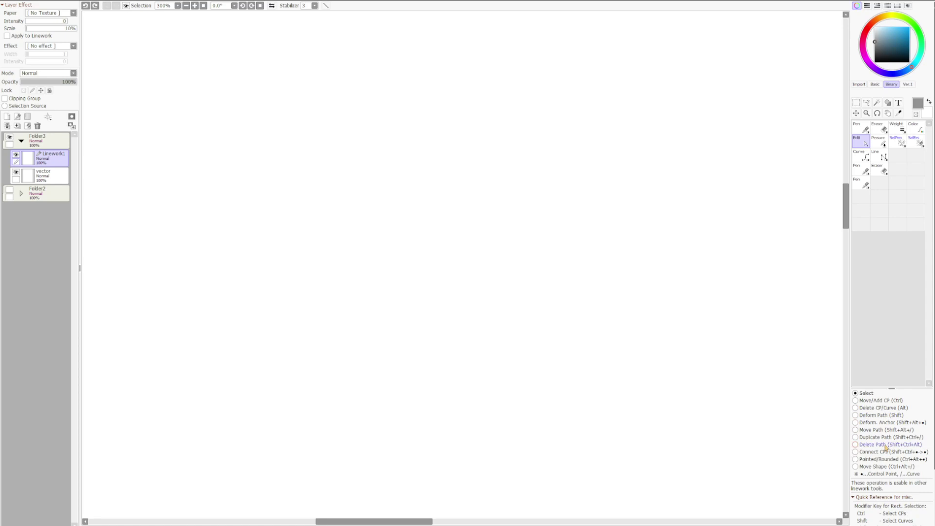
scroll(893, 263, down, 3)
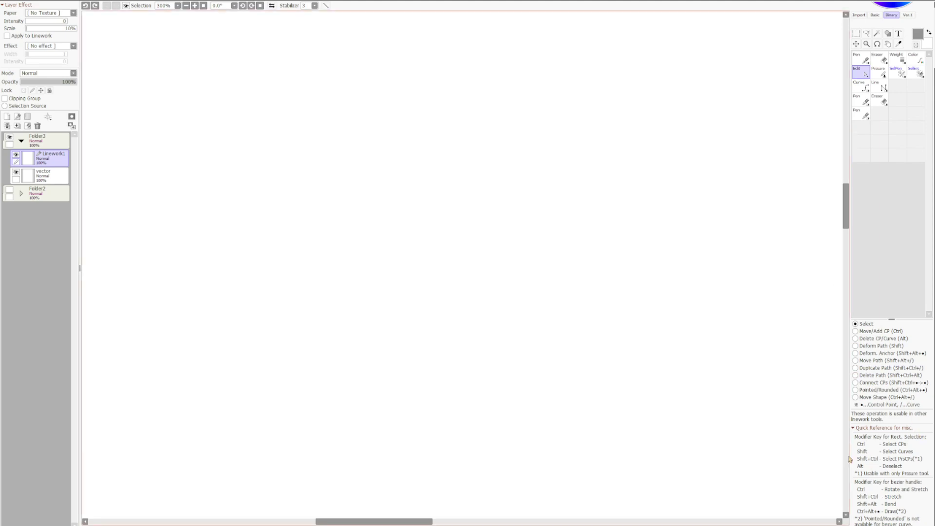
click(855, 428)
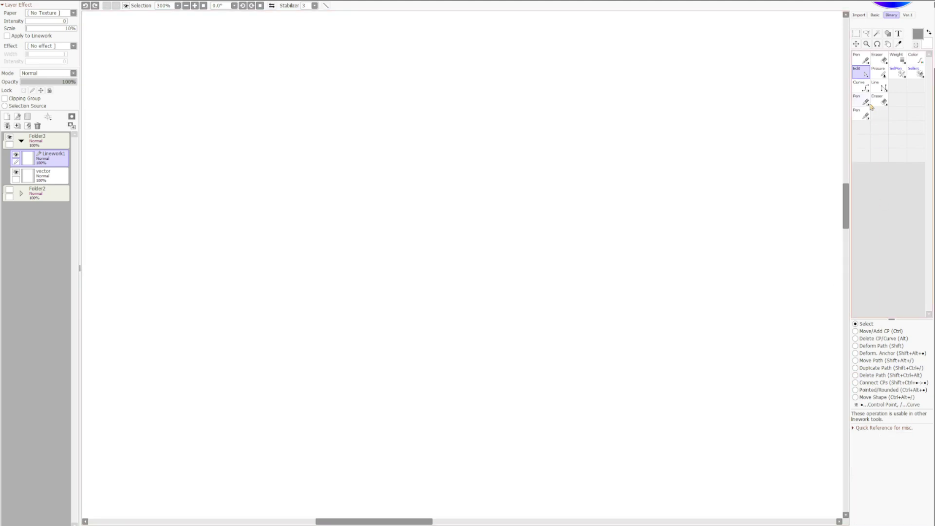
- Draw an open loop and a curved stroke crossing its lower-left side with the size 1 Pen
click(861, 112)
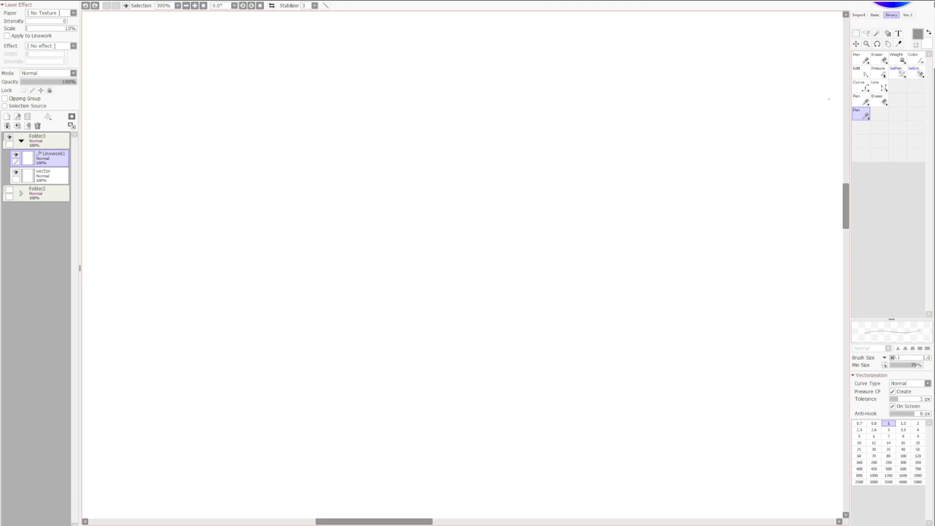
mouse_move(366, 291)
mouse_down()
mouse_move(483, 148)
mouse_move(443, 247)
mouse_up()
drag(411, 170, 302, 356)
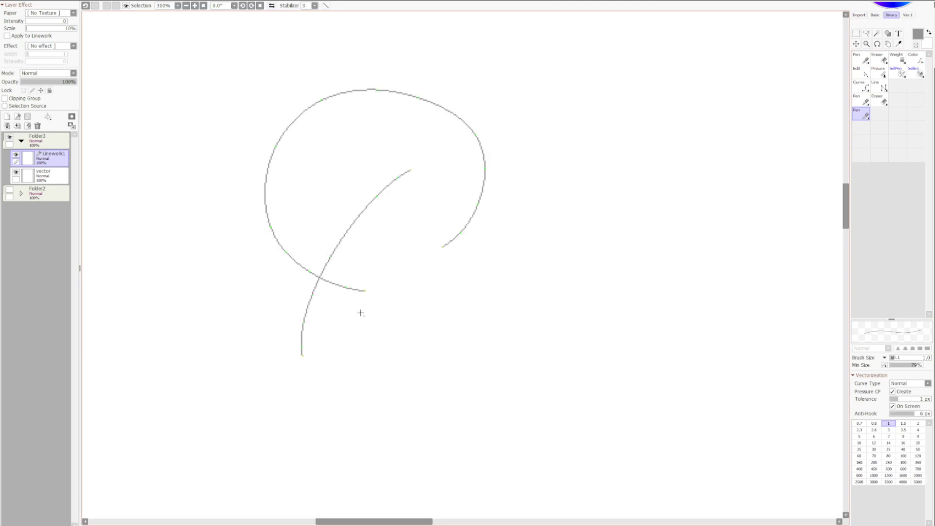
- Try editing the control points near the open loop's lower end, undoing each attempt
ctrl+alt+click(366, 292)
key(ctrl+z)
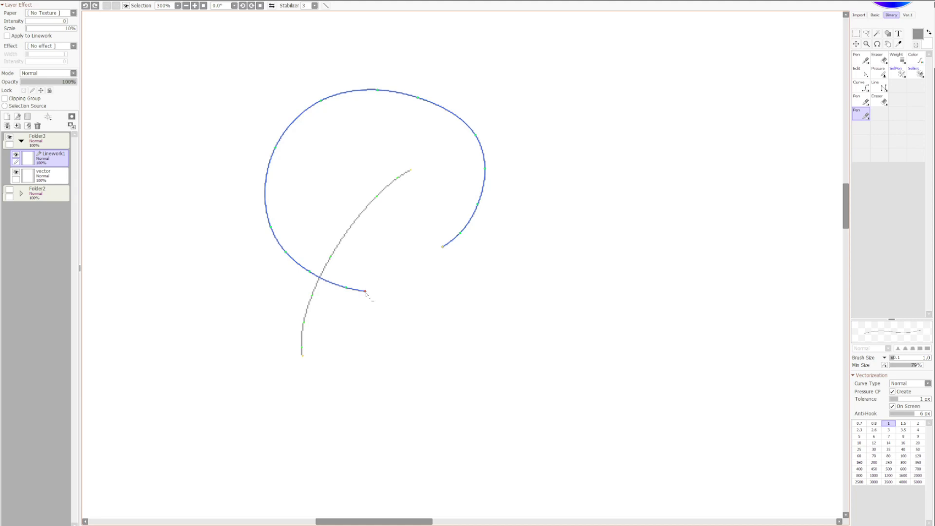
ctrl+alt+click(365, 292)
key(ctrl+z)
ctrl+alt+click(337, 284)
key(ctrl+z)
- Reshape the open loop into a slightly wider curve through its control points
right_click(356, 296)
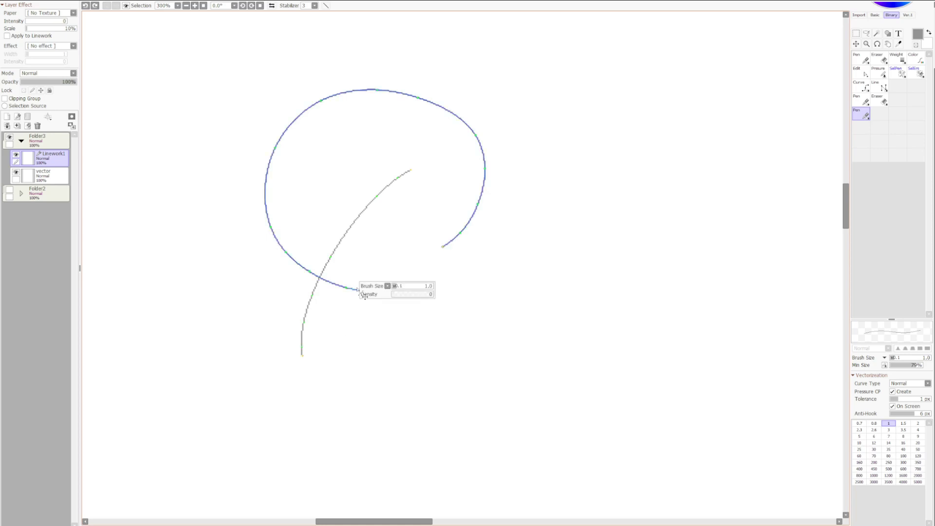
mouse_move(357, 297)
mouse_down()
mouse_move(424, 335)
mouse_move(354, 244)
mouse_move(350, 266)
mouse_move(329, 269)
mouse_move(352, 299)
mouse_up()
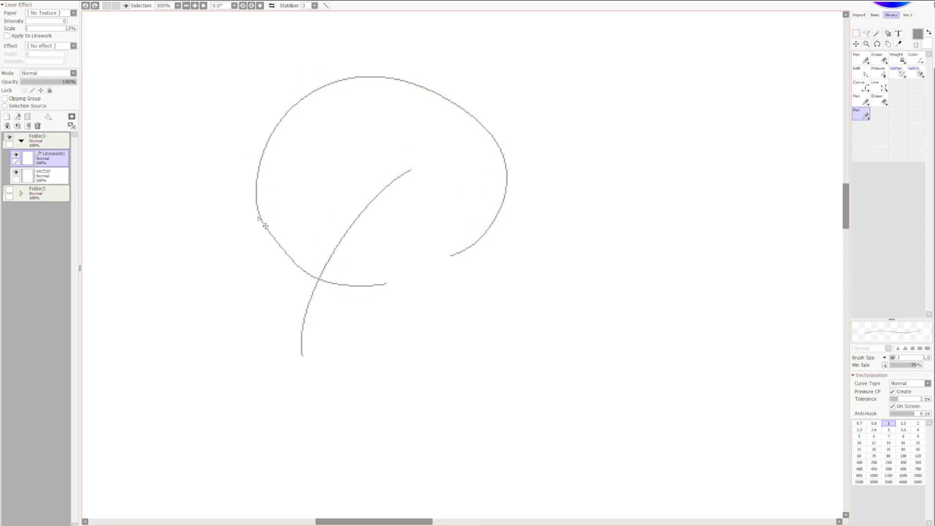
- Try deforming the loop at nodes on its left side and at its lower end, undoing each deformation
drag(263, 219, 239, 225)
key(ctrl+z)
mouse_move(288, 112)
mouse_down()
mouse_move(235, 101)
mouse_move(313, 149)
mouse_move(299, 127)
mouse_up()
key(ctrl+z)
mouse_move(385, 284)
mouse_down()
mouse_move(346, 311)
mouse_move(451, 396)
mouse_move(305, 256)
mouse_up()
key(ctrl+z)
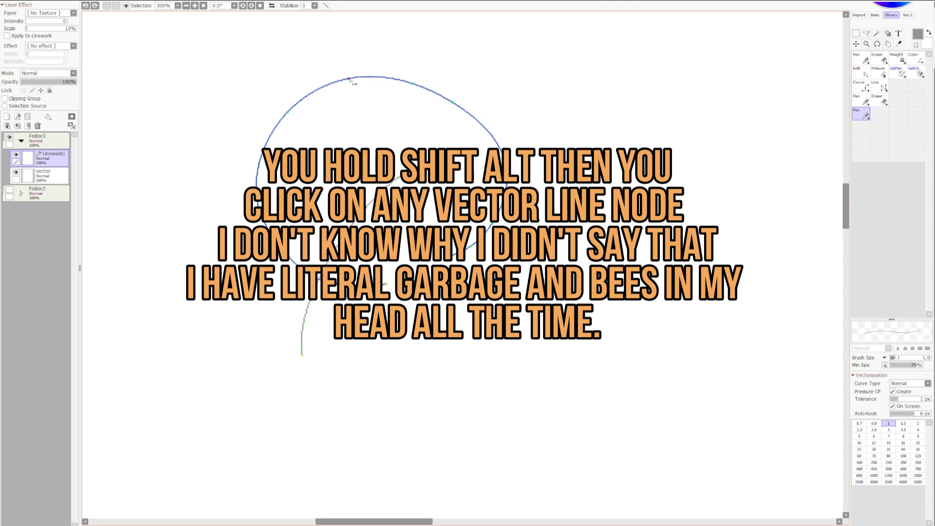
- Draw a second large open loop beside the first one and undo it
click(861, 72)
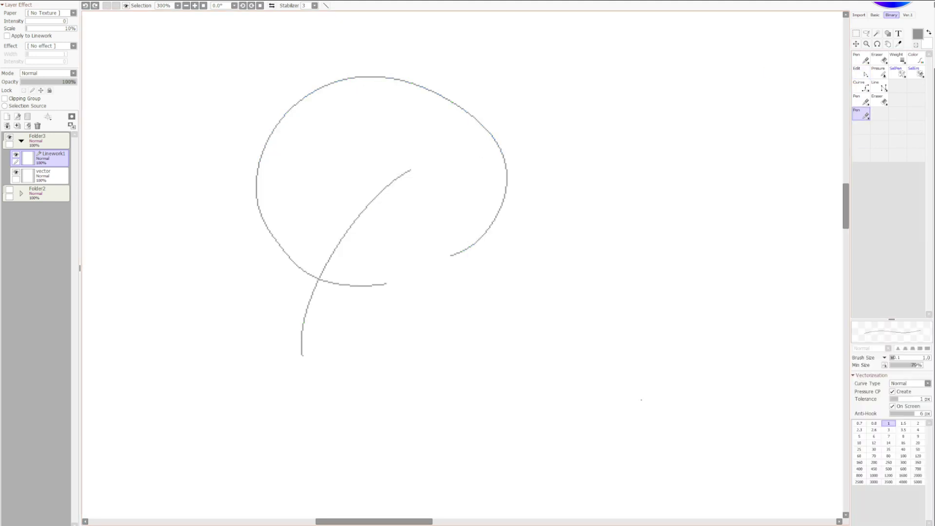
mouse_move(637, 406)
mouse_down()
mouse_move(548, 213)
mouse_move(677, 420)
mouse_up()
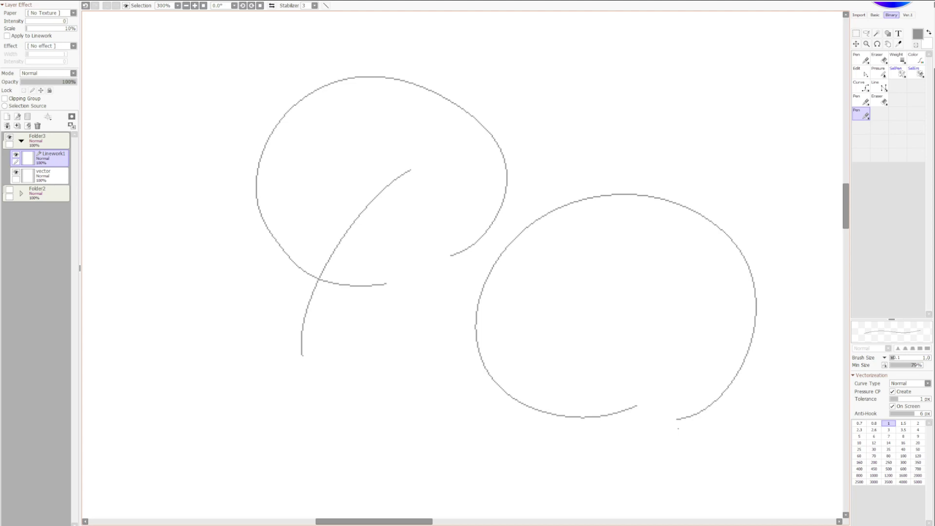
key(ctrl+z)
- Draw a narrow V-shaped hair strand to the right of the loop and lengthen both of its upper ends
mouse_move(603, 198)
mouse_down()
mouse_move(541, 327)
mouse_move(666, 219)
mouse_up()
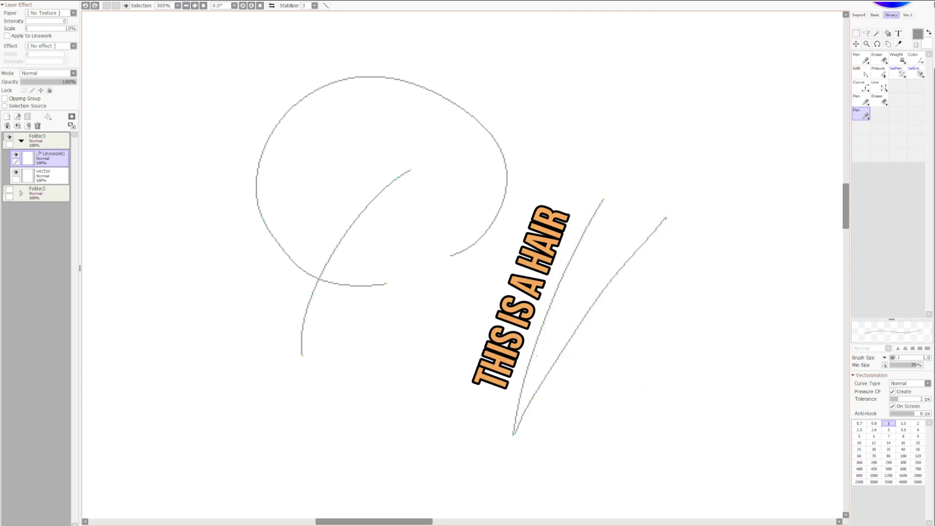
key(ctrl)
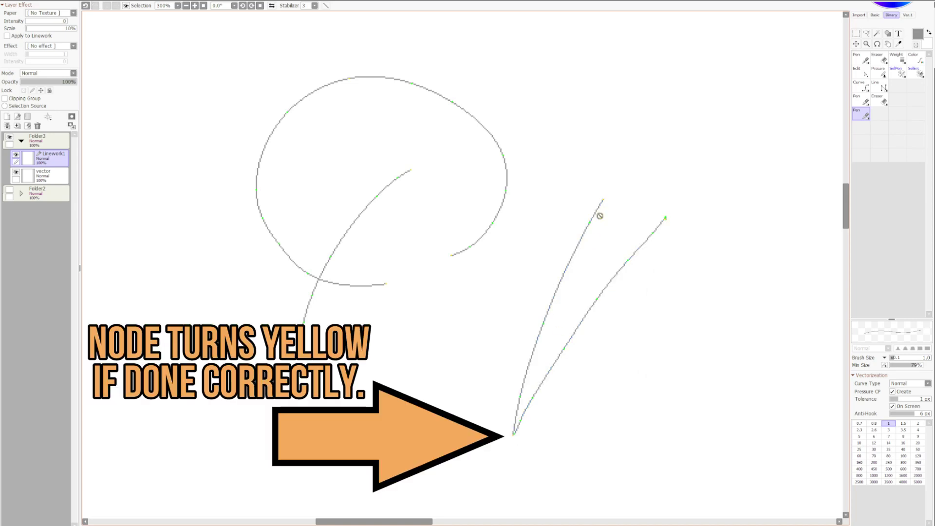
drag(604, 200, 624, 151)
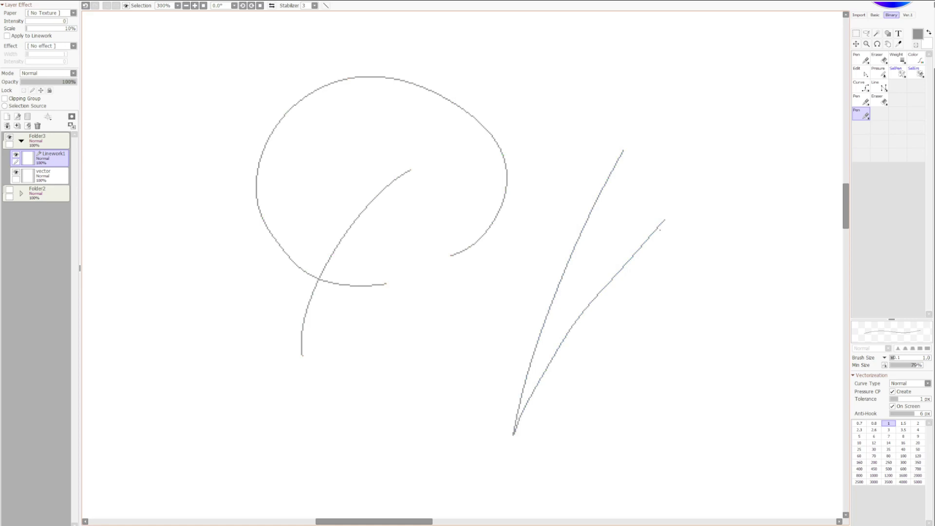
mouse_move(665, 220)
mouse_down()
mouse_move(682, 167)
mouse_move(720, 309)
mouse_move(511, 118)
mouse_move(665, 391)
mouse_move(679, 176)
mouse_up()
key(ctrl+z)
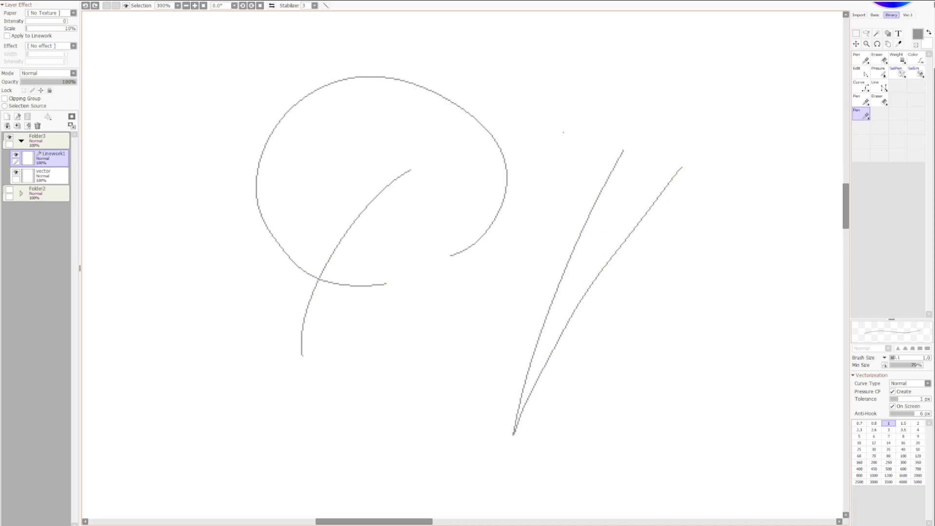
- Try duplicating the hair strand toward the loop and deleting the strand, undoing both edits
ctrl+alt+drag(585, 225, 533, 210)
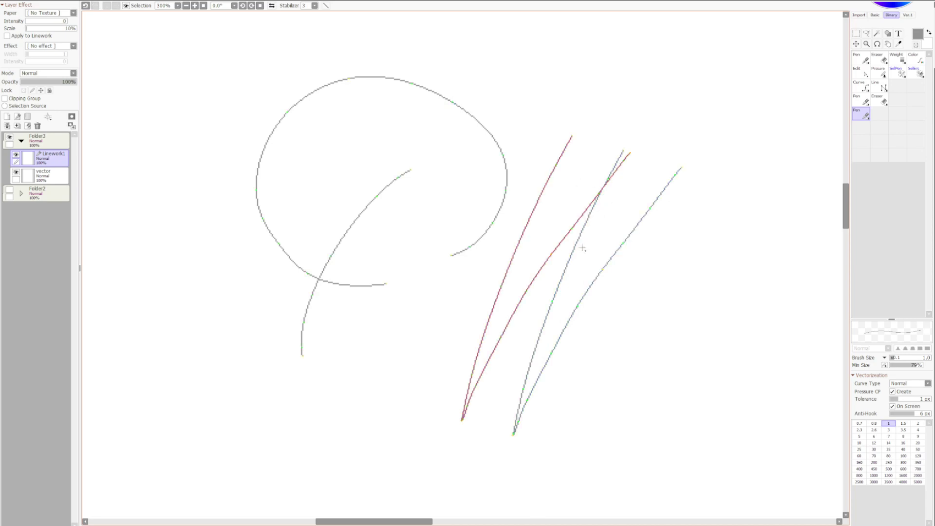
key(ctrl+z)
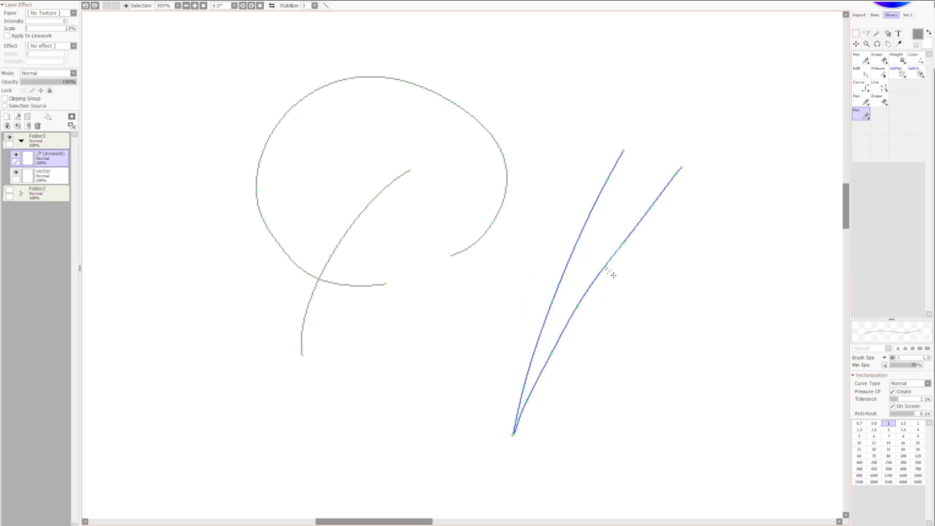
click(609, 265)
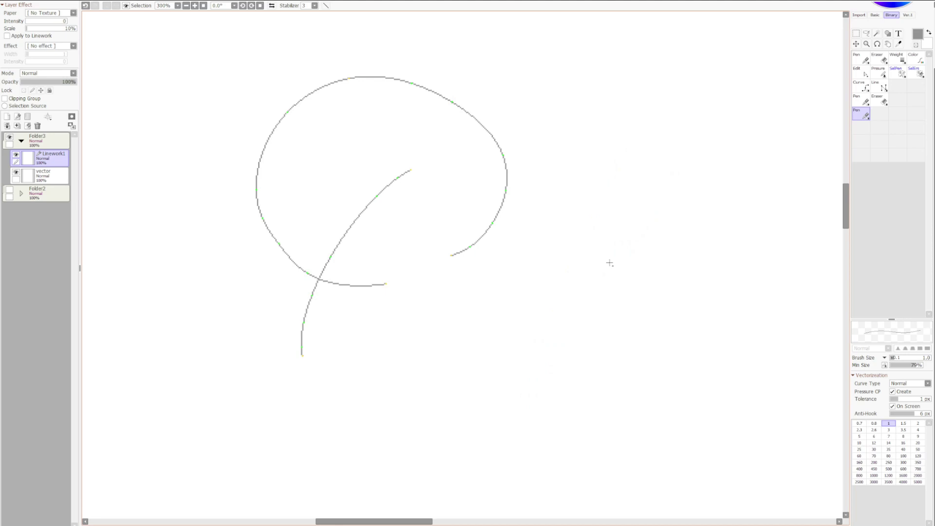
key(ctrl+z)
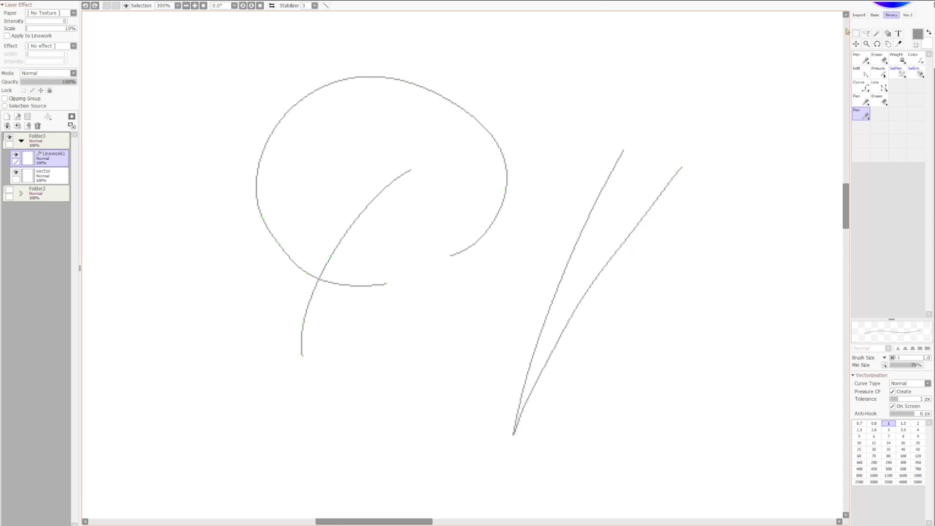
- Try lasso selection and a free transform of the strokes, cancel the transform, and delete the extra linework layer
click(866, 34)
mouse_move(401, 359)
mouse_down()
mouse_move(455, 229)
mouse_move(390, 332)
mouse_up()
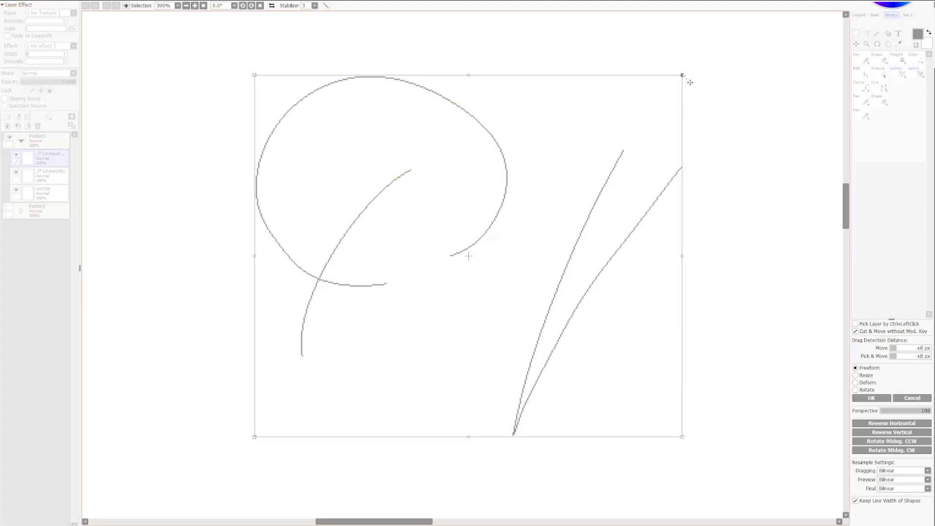
mouse_move(685, 76)
mouse_down()
mouse_move(419, 171)
mouse_move(602, 73)
mouse_move(788, 329)
mouse_move(763, 161)
mouse_up()
key(Escape)
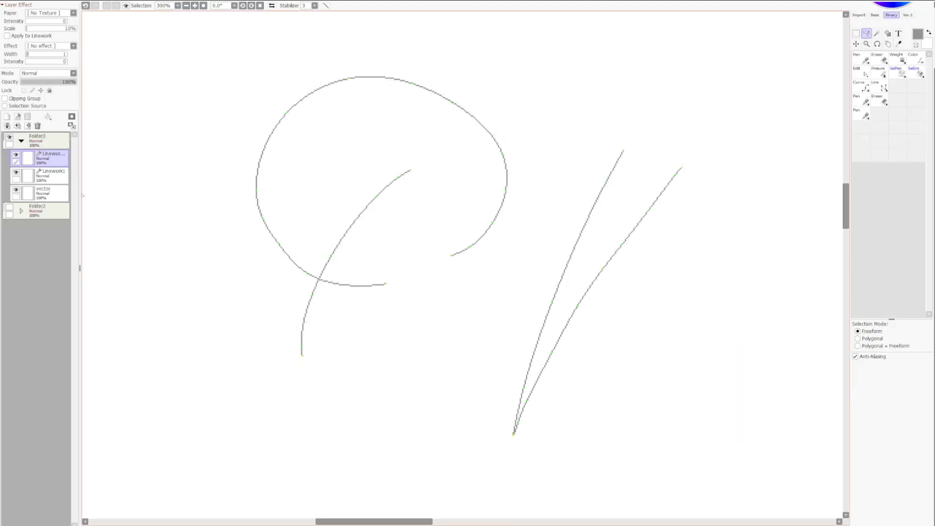
click(37, 125)
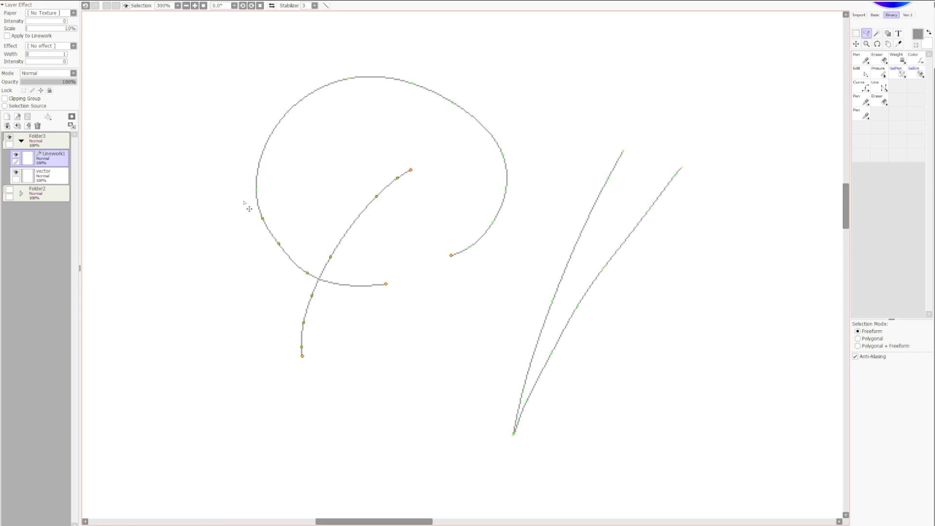
- Try a free transform that pulls the upper-right corner of the strokes inward past the centre, and apply it
key(ctrl+t)
drag(682, 78, 416, 206)
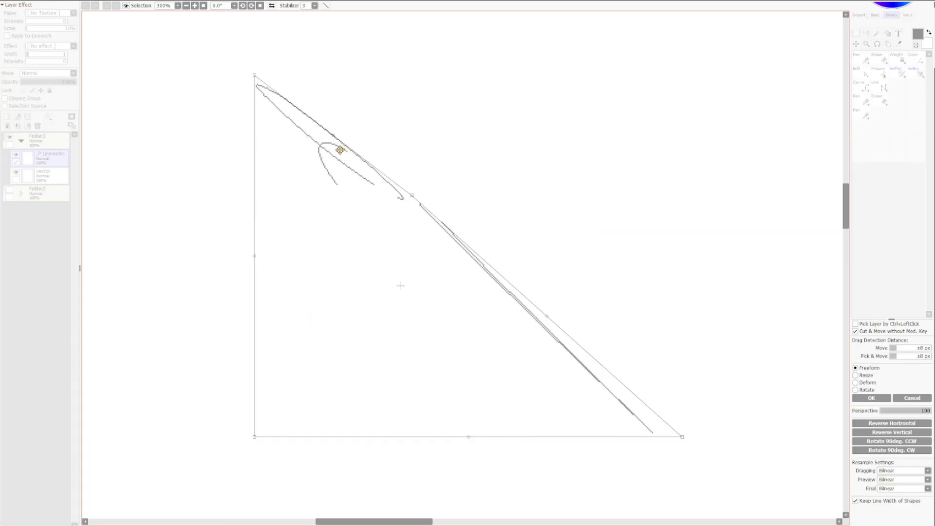
key(Return)
scroll(340, 150, up, 2)
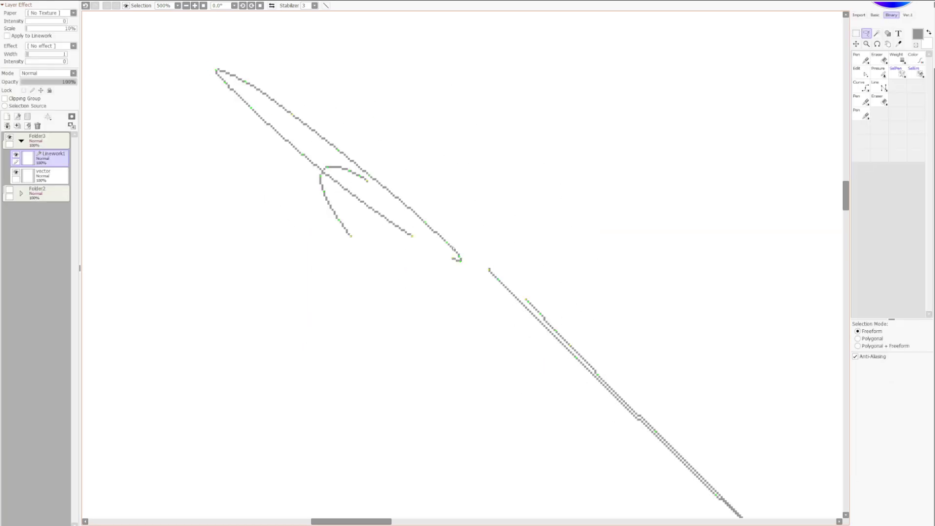
scroll(458, 258, down, 3)
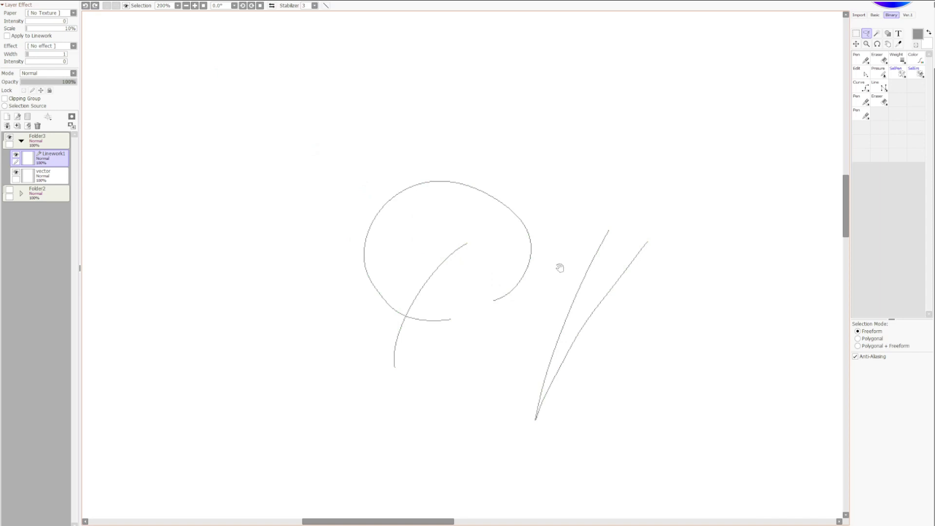
- Try another free transform that skews the loop and hair strand by their corners, and cancel it
drag(561, 268, 453, 209)
scroll(441, 216, up, 1)
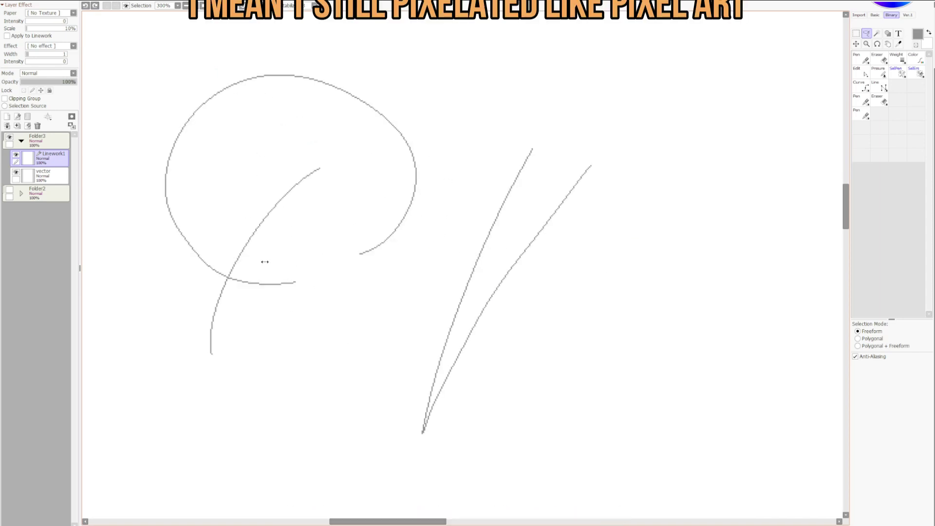
mouse_move(279, 293)
mouse_down()
mouse_move(266, 273)
mouse_move(279, 285)
mouse_up()
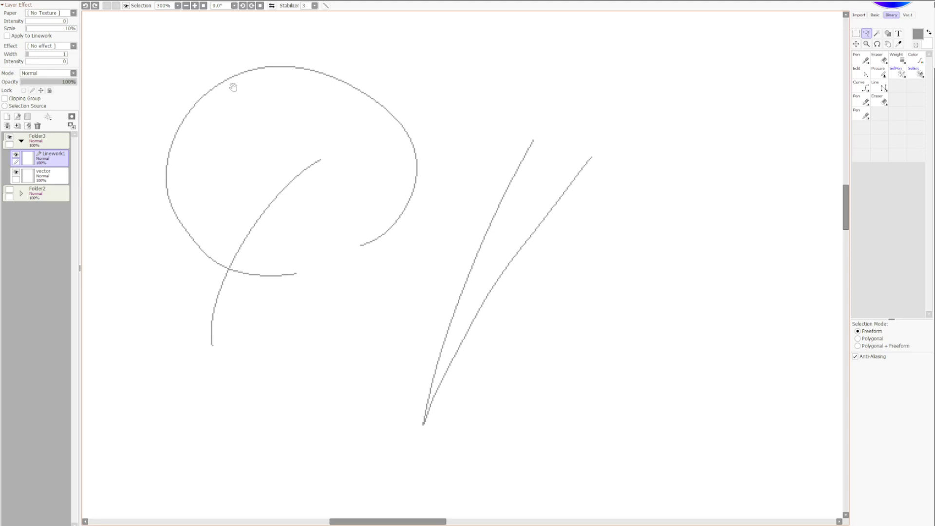
mouse_move(232, 133)
mouse_down()
mouse_move(253, 129)
mouse_move(273, 177)
mouse_up()
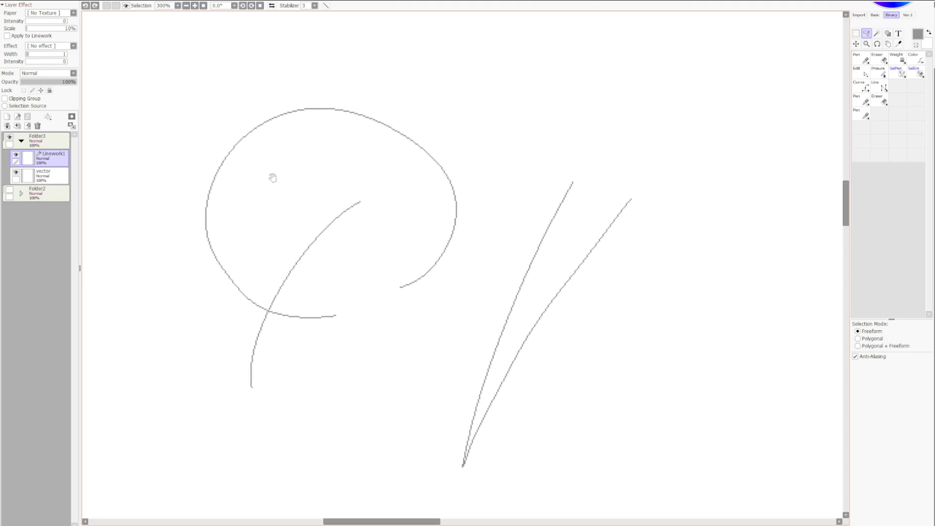
key(ctrl+t)
key(Page_Down)
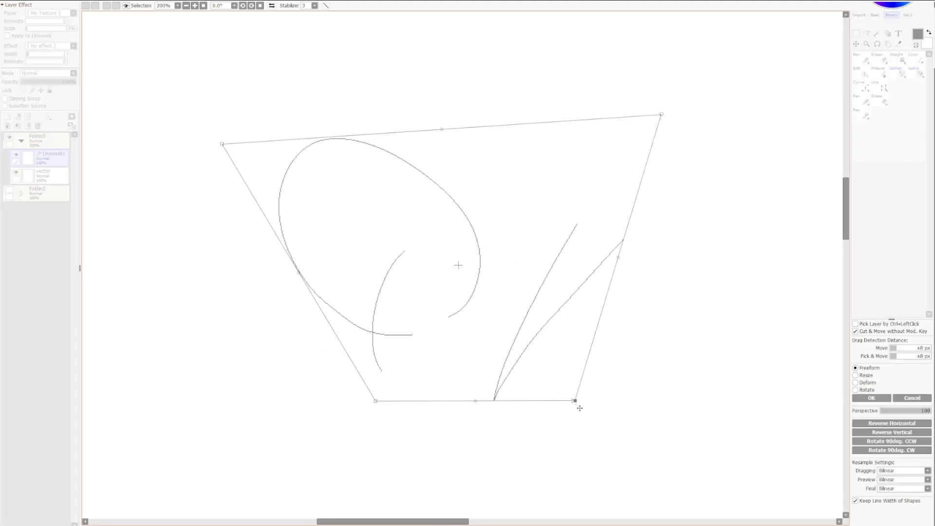
mouse_move(575, 401)
mouse_down()
mouse_move(518, 416)
mouse_move(525, 412)
mouse_up()
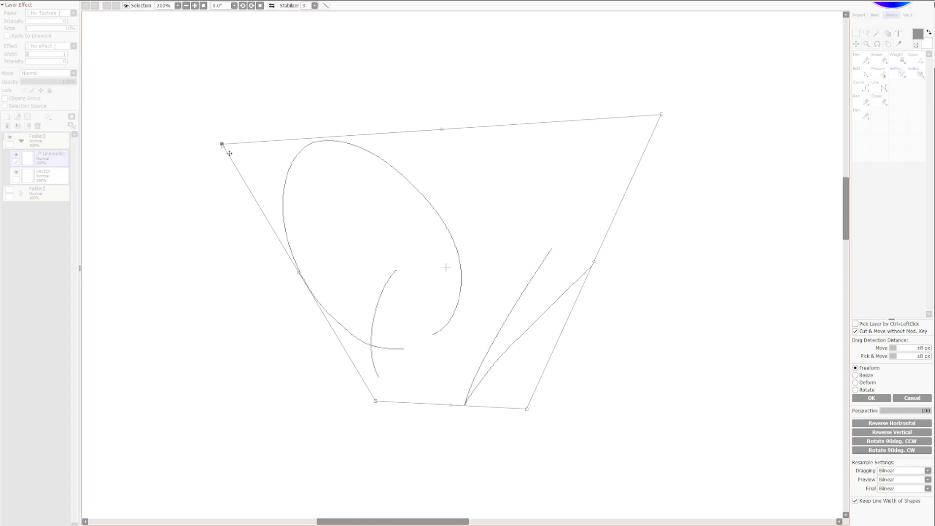
drag(223, 145, 212, 102)
mouse_move(913, 411)
mouse_down()
mouse_move(869, 409)
mouse_move(932, 398)
mouse_move(844, 395)
mouse_move(933, 389)
mouse_move(869, 387)
mouse_move(891, 388)
mouse_up()
key(Escape)
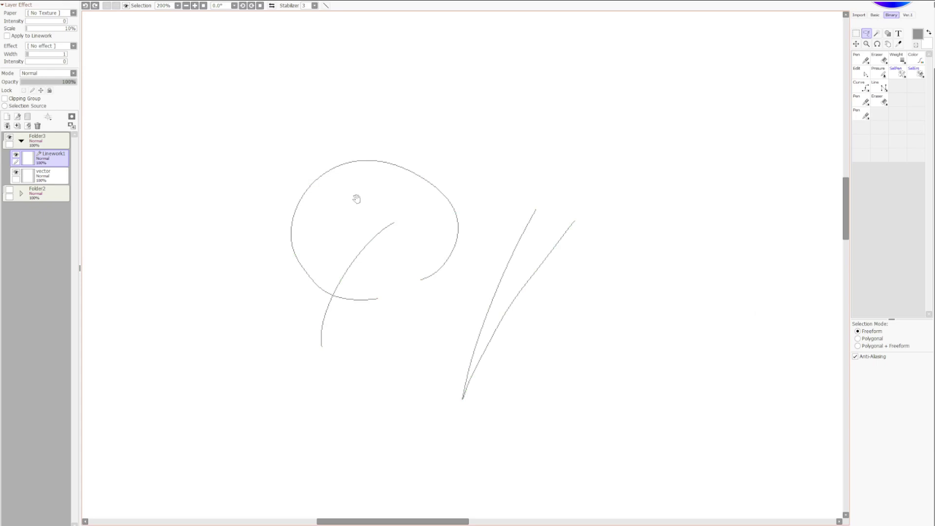
- Lasso a small area beside the loop's lower open end and deselect it
scroll(361, 206, up, 2)
drag(363, 314, 360, 257)
drag(390, 335, 348, 319)
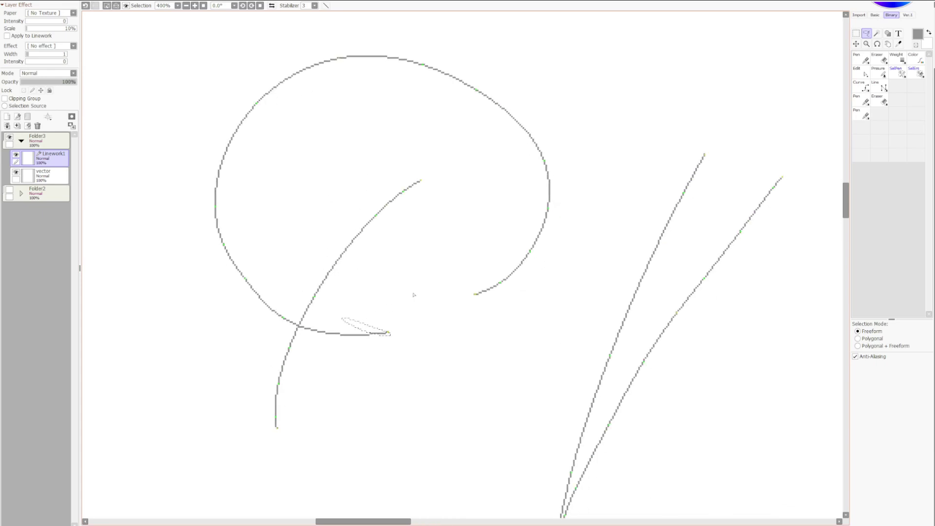
key(ctrl+d)
scroll(728, 174, down, 2)
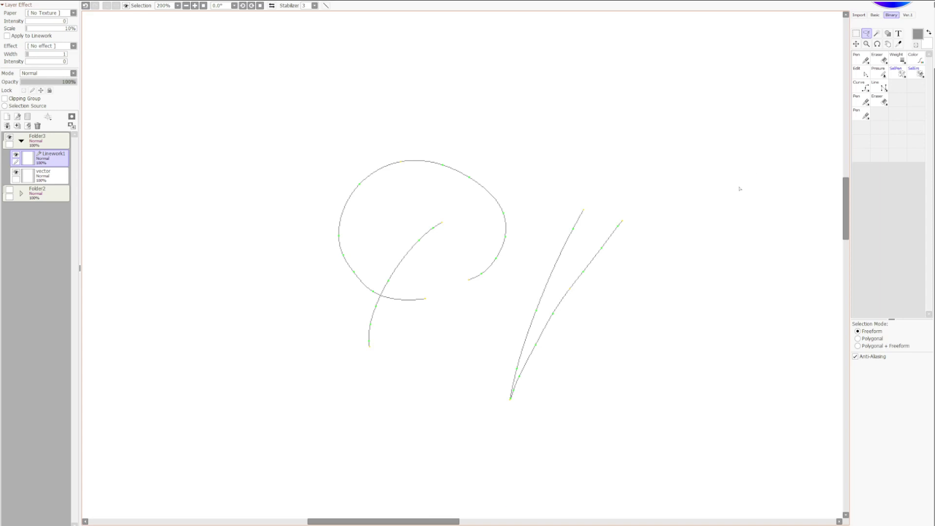
- Clear the existing strokes from the linework layer and switch to the soft Pen brush at size 20
drag(933, 161, 933, 97)
scroll(408, 199, up, 2)
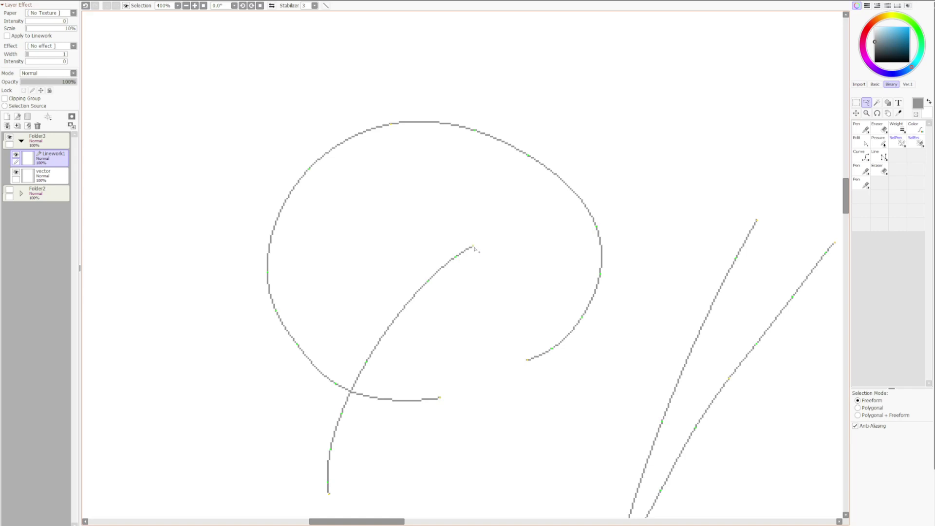
click(863, 156)
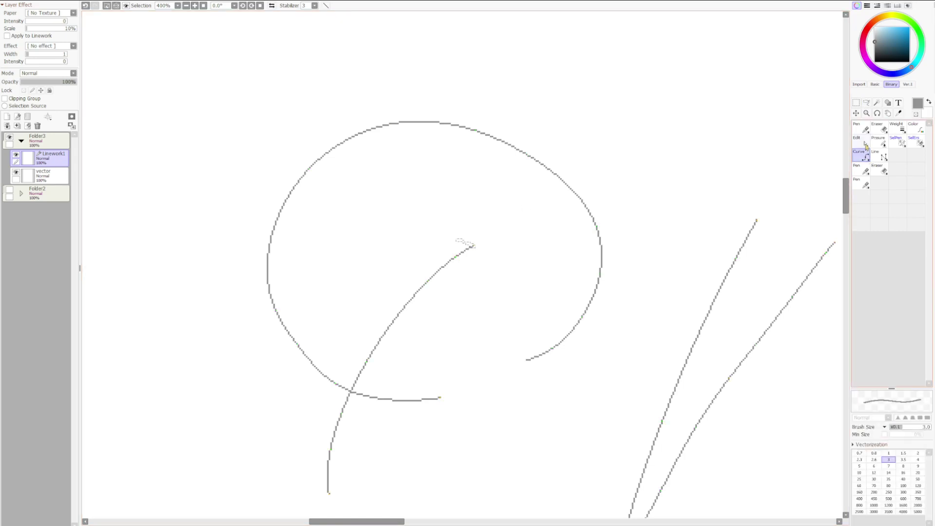
click(863, 184)
key(ctrl+d)
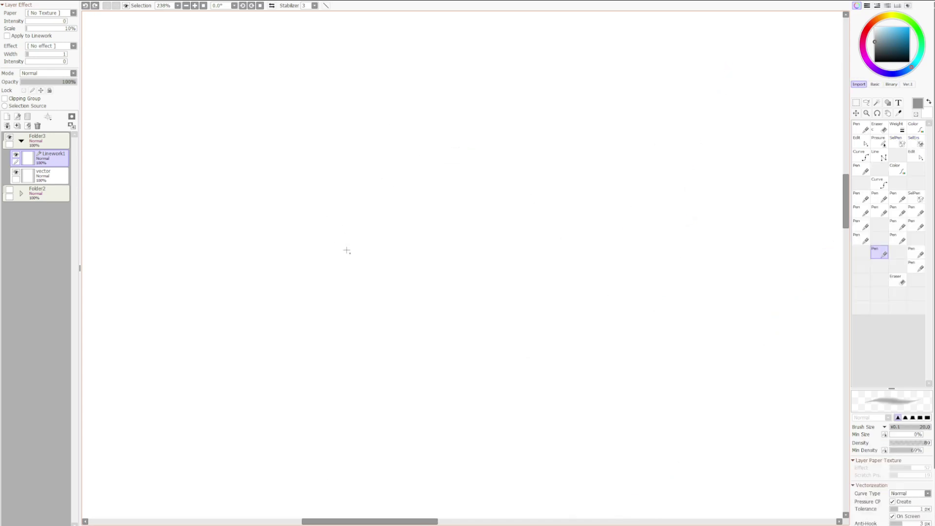
- Draw a three-lobed outline with two large upper lobes and a smaller one below, redrawing the poorly joined stroke
mouse_move(378, 335)
mouse_down()
mouse_move(460, 138)
mouse_move(470, 144)
mouse_move(526, 127)
mouse_move(451, 318)
mouse_up()
key(ctrl+z)
drag(380, 317, 560, 298)
drag(469, 144, 498, 326)
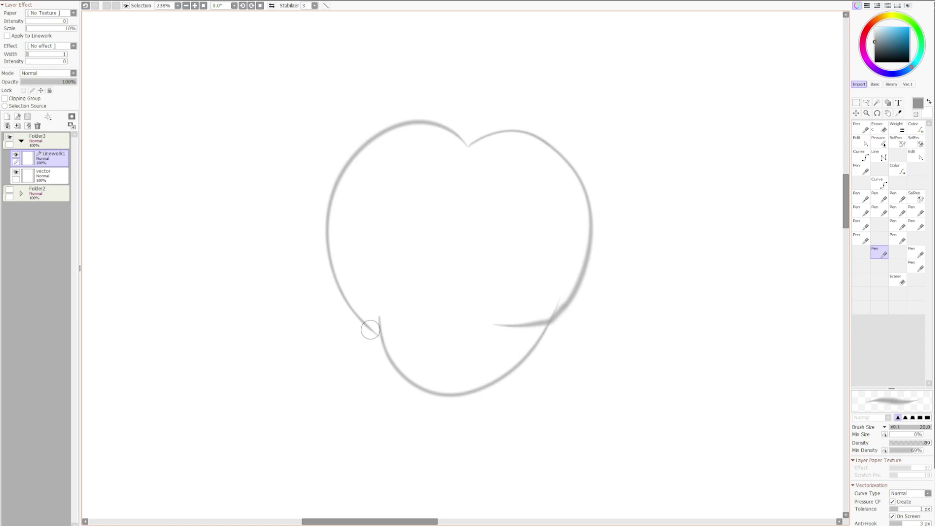
key(ctrl+z)
mouse_move(362, 321)
mouse_down()
mouse_move(384, 341)
mouse_move(464, 320)
mouse_up()
mouse_move(464, 149)
mouse_down()
mouse_move(488, 125)
mouse_move(489, 307)
mouse_up()
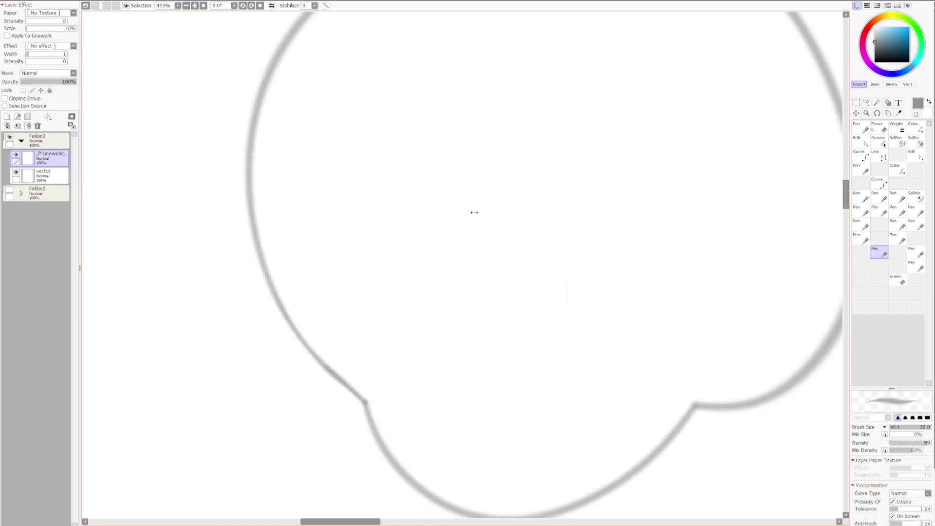
- Try pulling the outline's left lobe far outward and scribbling beside the outline, undoing both edits
scroll(474, 211, up, 2)
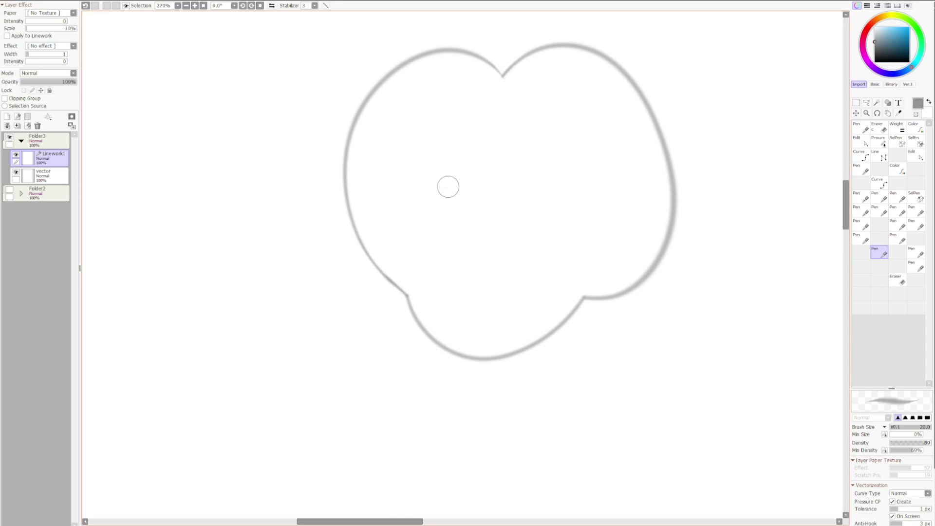
drag(354, 224, 144, 275)
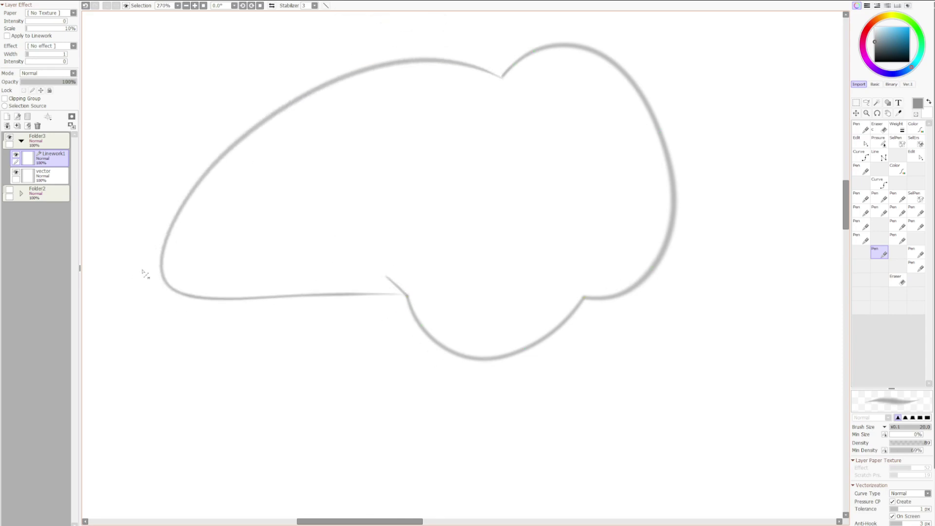
key(ctrl+z)
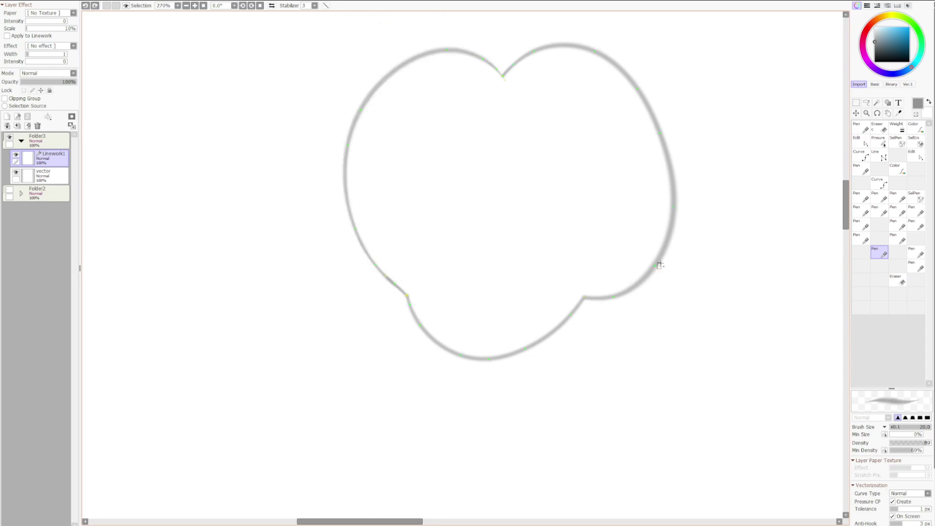
drag(659, 266, 657, 256)
drag(654, 166, 518, 253)
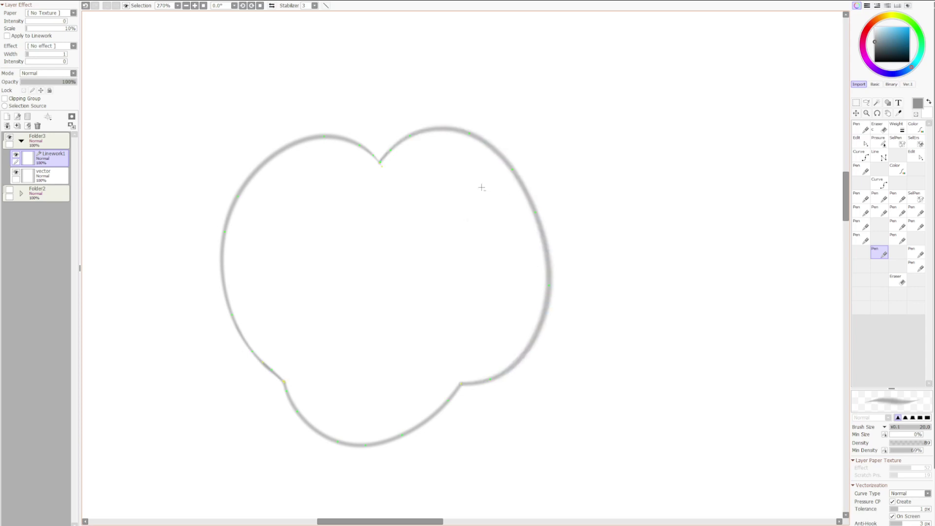
drag(634, 180, 546, 193)
drag(476, 234, 470, 282)
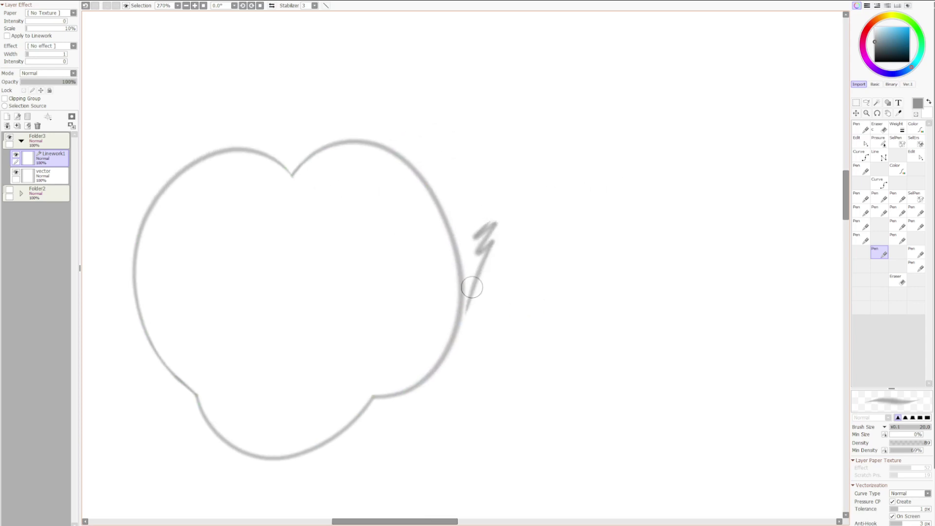
key(ctrl+z)
- Sketch a long curved hair contour with pointed strands below it beside the outline, and delete the stray stroke end
drag(553, 267, 684, 180)
mouse_move(591, 201)
mouse_down()
mouse_move(549, 343)
mouse_move(525, 368)
mouse_up()
drag(527, 369, 583, 317)
drag(573, 332, 561, 435)
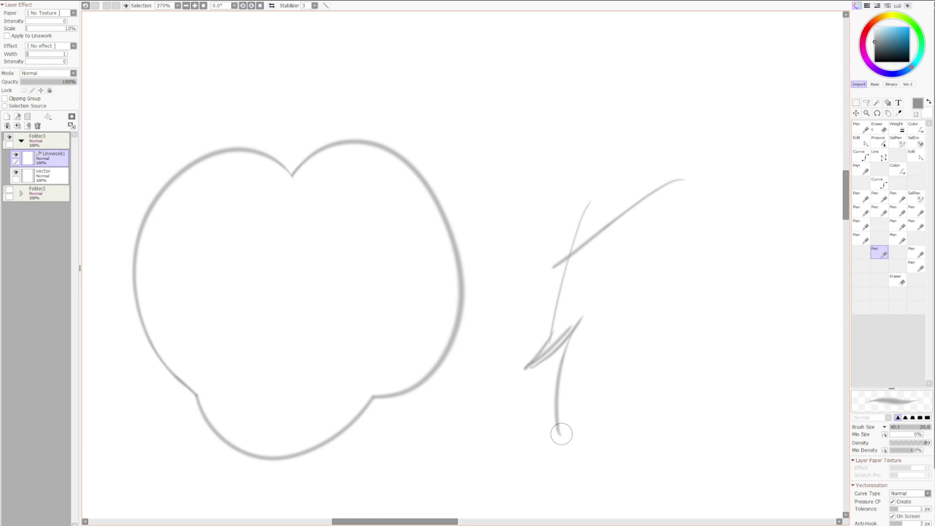
drag(562, 402, 563, 464)
drag(561, 458, 595, 345)
drag(560, 439, 606, 328)
mouse_move(551, 341)
mouse_down()
mouse_move(690, 167)
mouse_move(560, 283)
mouse_move(713, 166)
mouse_up()
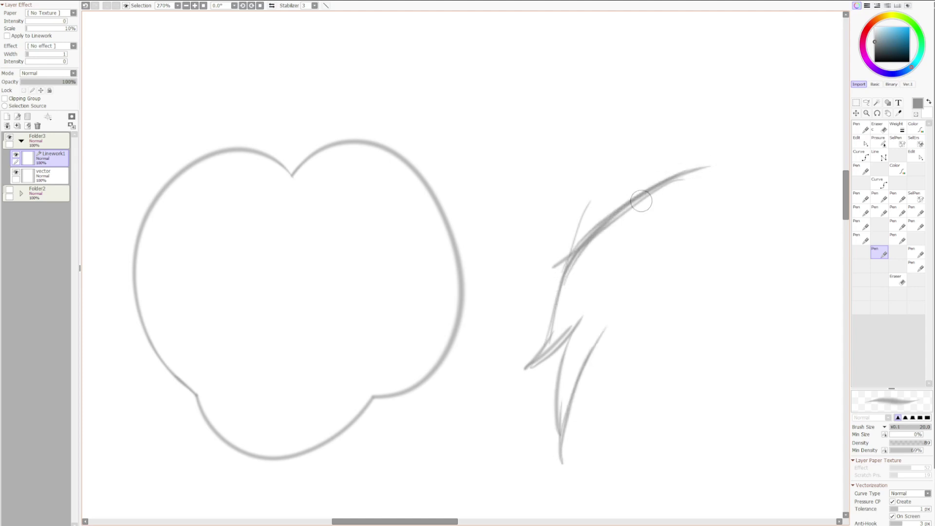
ctrl+alt+click(579, 225)
- Thicken the upper hair contour and add overlapping curved strands flowing downward from the pointed tuft
drag(550, 342, 619, 201)
mouse_move(624, 197)
mouse_down()
mouse_move(578, 254)
mouse_move(539, 375)
mouse_up()
mouse_move(582, 345)
mouse_down()
mouse_move(514, 330)
mouse_move(470, 306)
mouse_move(427, 380)
mouse_move(491, 339)
mouse_up()
drag(431, 386, 498, 325)
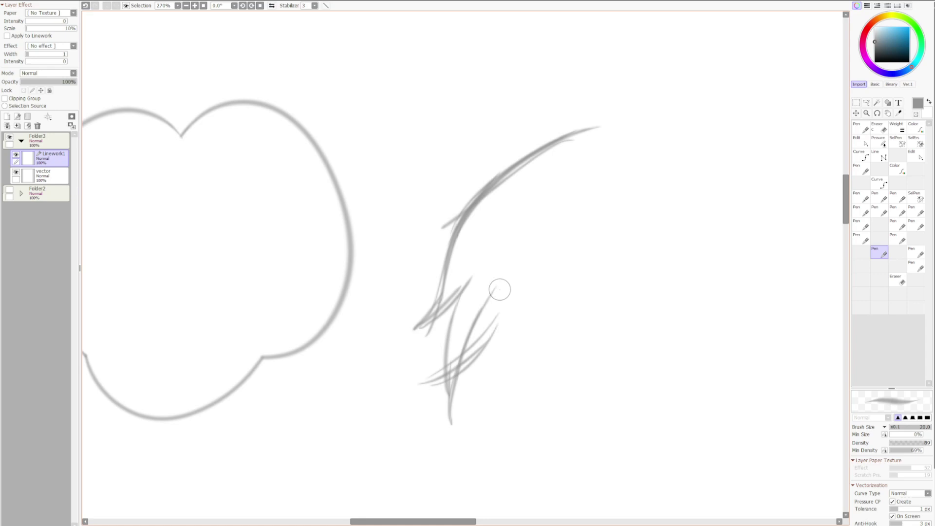
drag(495, 288, 489, 464)
drag(472, 329, 486, 448)
drag(479, 403, 534, 303)
drag(512, 311, 520, 459)
drag(493, 383, 530, 480)
drag(499, 367, 444, 318)
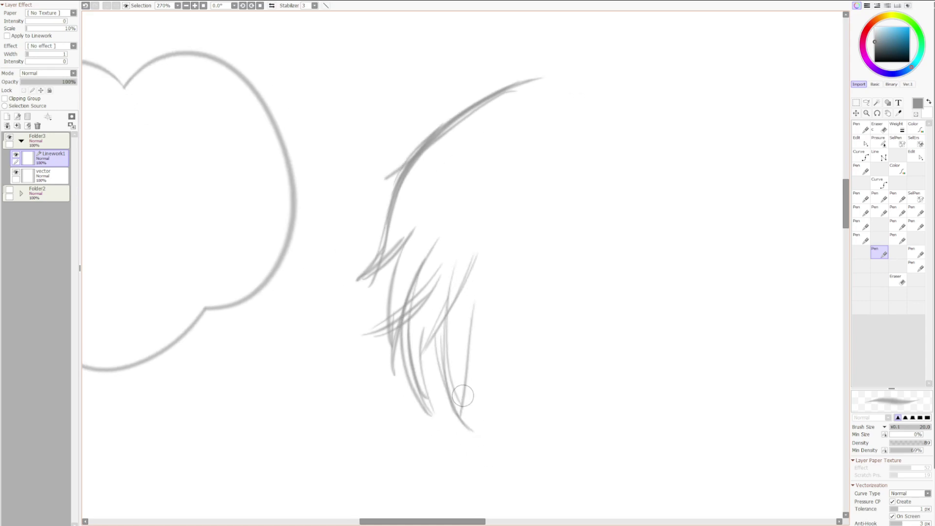
- Delete two strokes from the lowest hair strands and redraw that strand with long, overlapping curves
key(ctrl)
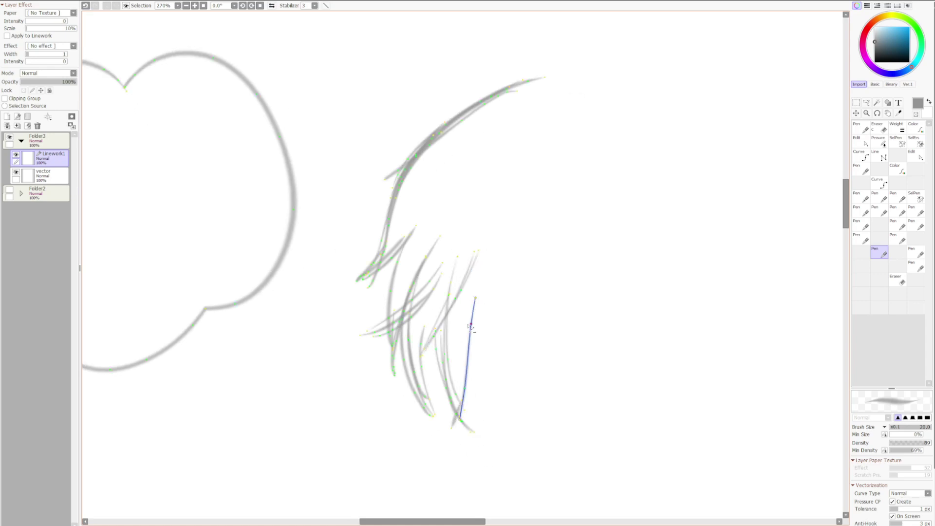
alt+shift+click(470, 347)
alt+shift+click(448, 306)
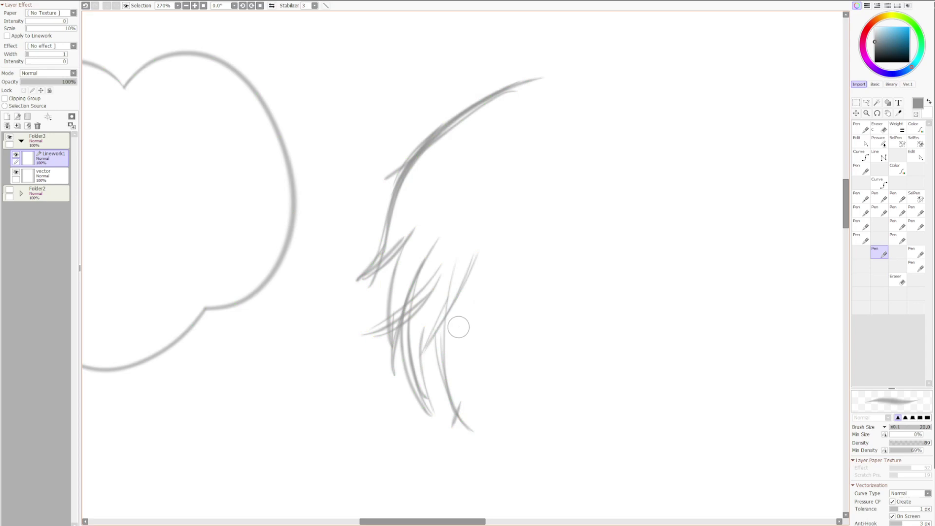
drag(467, 277, 447, 461)
key(ctrl+z)
drag(467, 288, 470, 445)
drag(457, 309, 477, 441)
drag(458, 340, 481, 443)
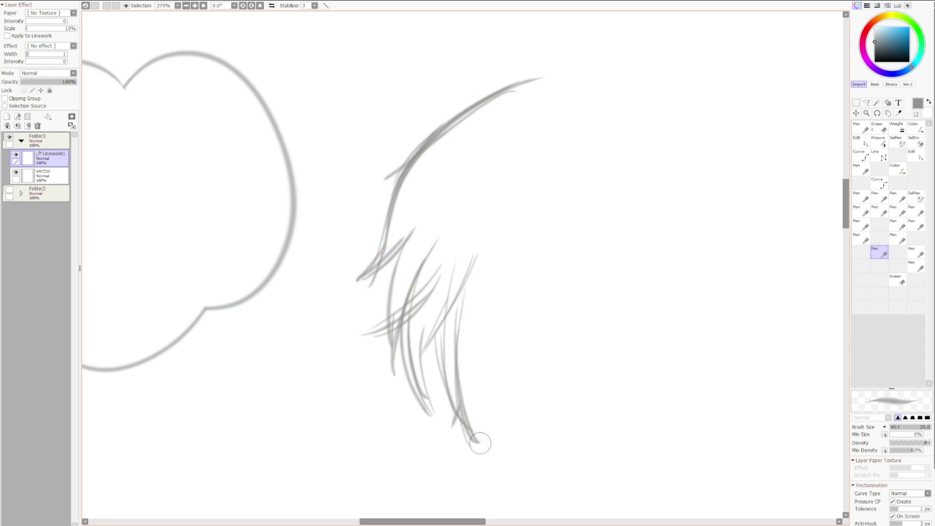
- Delete a short stroke from the left tuft and add fresh strokes along the tuft, upper contour and strands below
alt+shift+click(417, 226)
mouse_move(360, 281)
mouse_down()
mouse_move(429, 213)
mouse_move(410, 244)
mouse_up()
key(ctrl+z)
drag(470, 178, 461, 220)
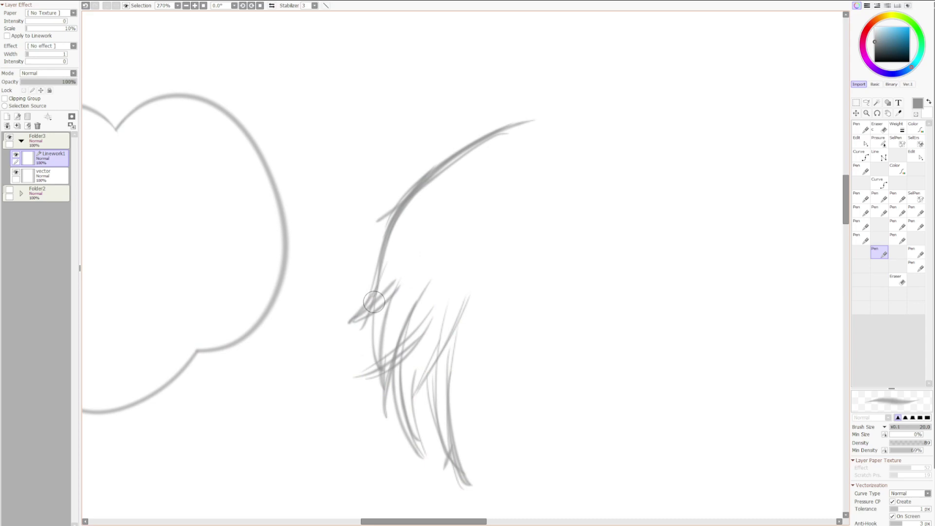
scroll(371, 326, down, 2)
drag(395, 255, 361, 305)
mouse_move(378, 284)
mouse_down()
mouse_move(388, 258)
mouse_move(384, 265)
mouse_move(435, 212)
mouse_move(509, 179)
mouse_up()
mouse_move(409, 225)
mouse_down()
mouse_move(338, 319)
mouse_move(392, 286)
mouse_move(375, 366)
mouse_move(387, 303)
mouse_move(353, 331)
mouse_move(367, 368)
mouse_up()
key(ctrl+z)
key(ctrl+z)
drag(364, 331, 381, 392)
- Try several loose curved outlines in the empty area to the right of the hair, undoing each one
mouse_move(534, 418)
mouse_down()
mouse_move(510, 309)
mouse_move(543, 359)
mouse_up()
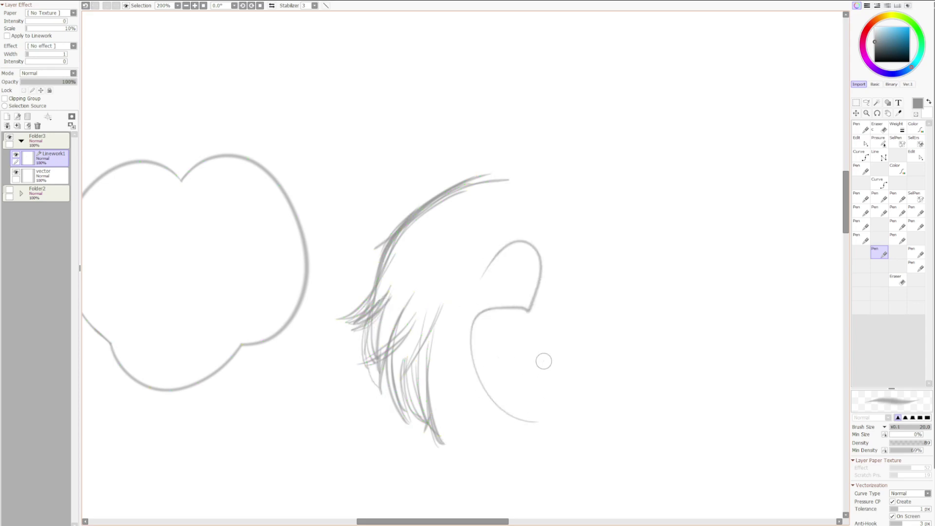
key(ctrl+z)
mouse_move(592, 387)
mouse_down()
mouse_move(577, 387)
mouse_move(601, 340)
mouse_move(565, 375)
mouse_move(599, 322)
mouse_move(536, 370)
mouse_move(578, 353)
mouse_move(535, 268)
mouse_move(609, 302)
mouse_up()
key(ctrl+z)
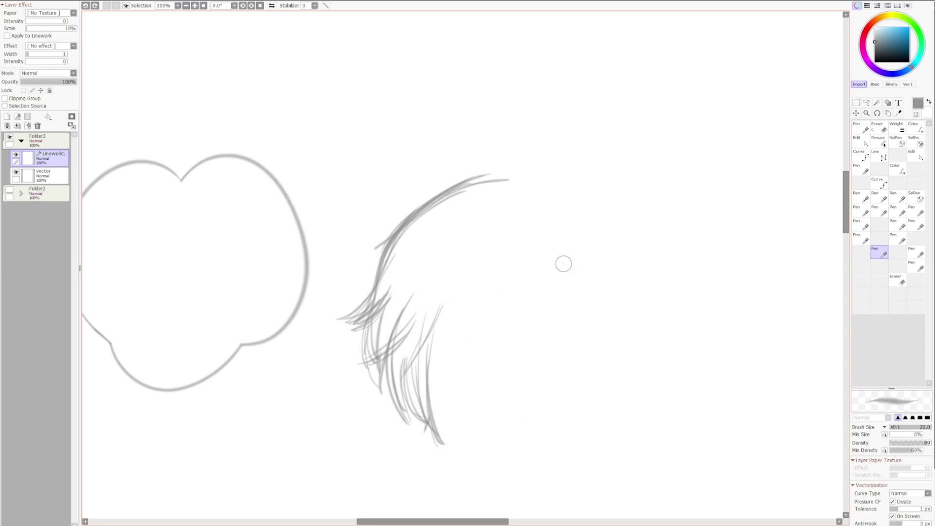
drag(603, 225, 480, 361)
key(ctrl+z)
mouse_move(662, 279)
mouse_down()
mouse_move(519, 300)
mouse_move(497, 411)
mouse_move(639, 312)
mouse_up()
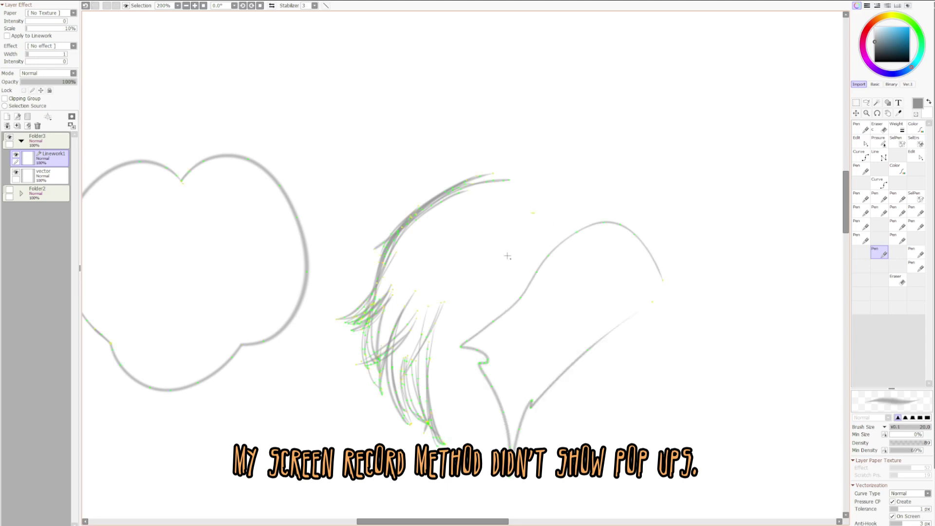
key(ctrl+z)
- Try one straight strand beside the hair's lower tips and undo it
scroll(861, 493, down, 1)
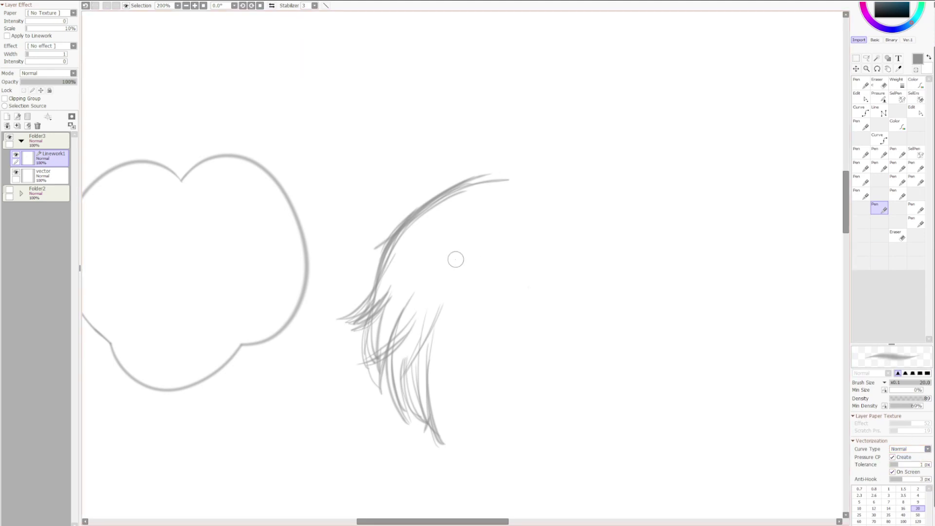
drag(432, 392, 485, 307)
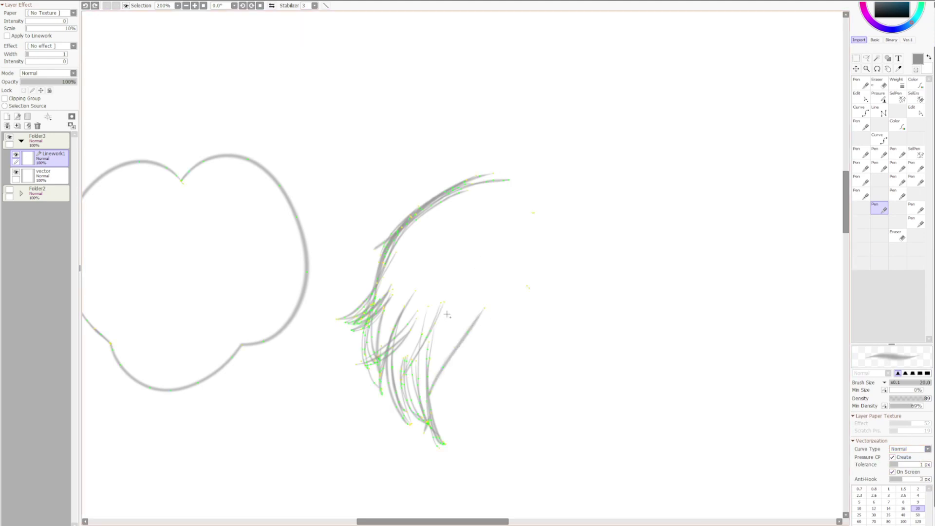
key(ctrl+z)
drag(476, 255, 506, 259)
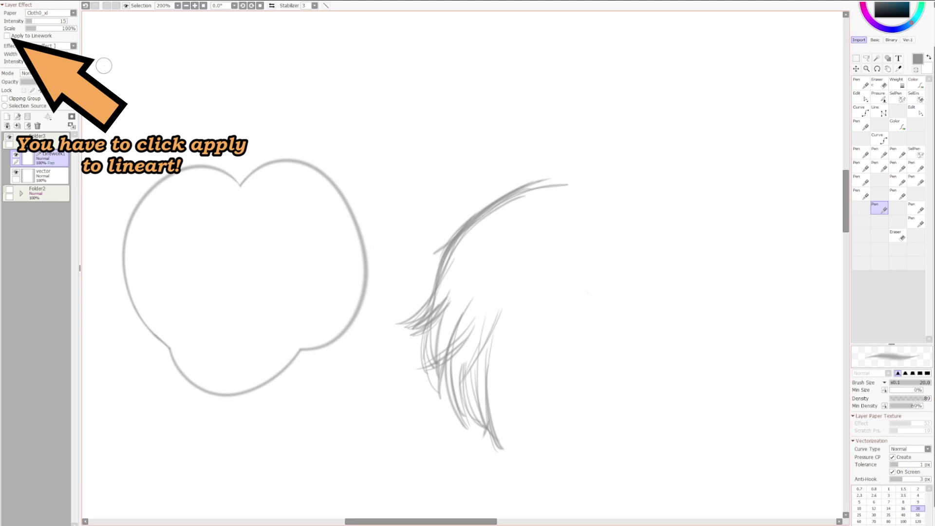
- Apply paper texture to the linework layer, switch to the p_1 paper, and set intensity to 98 and scale to 48%
click(7, 36)
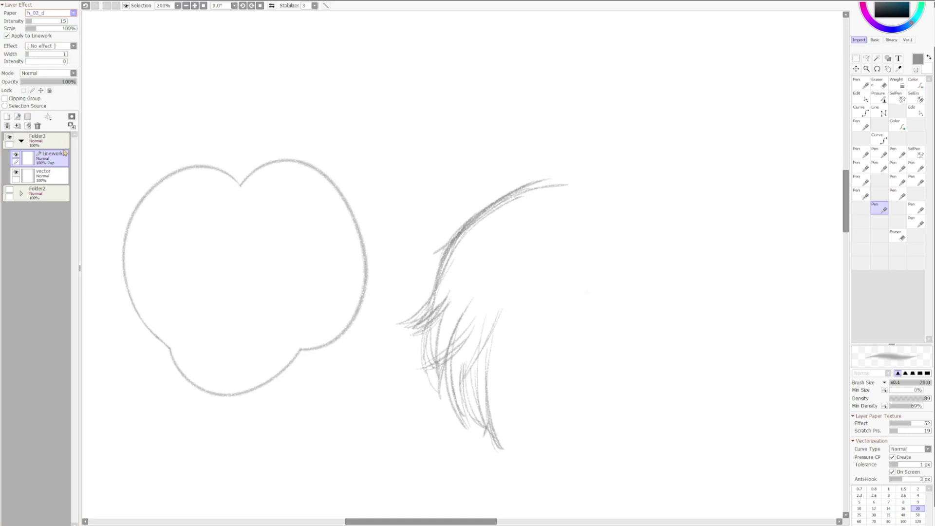
click(64, 139)
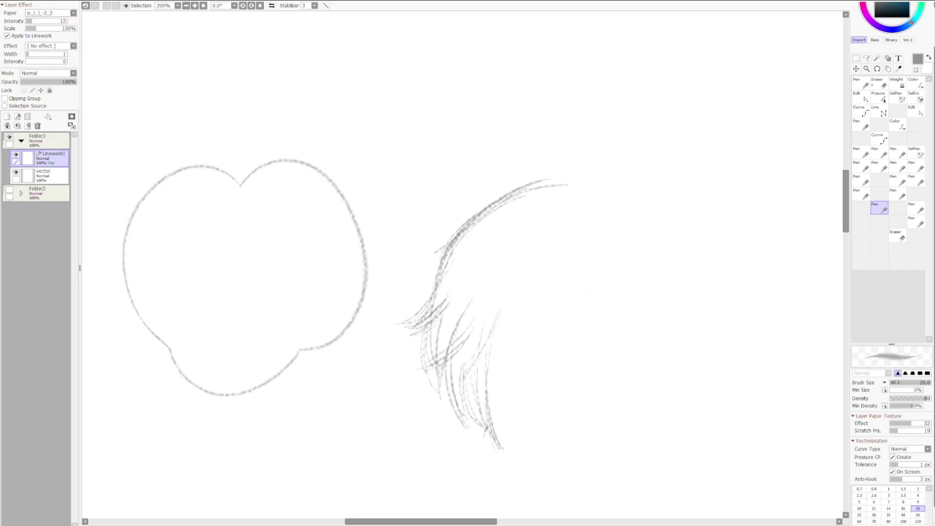
click(31, 28)
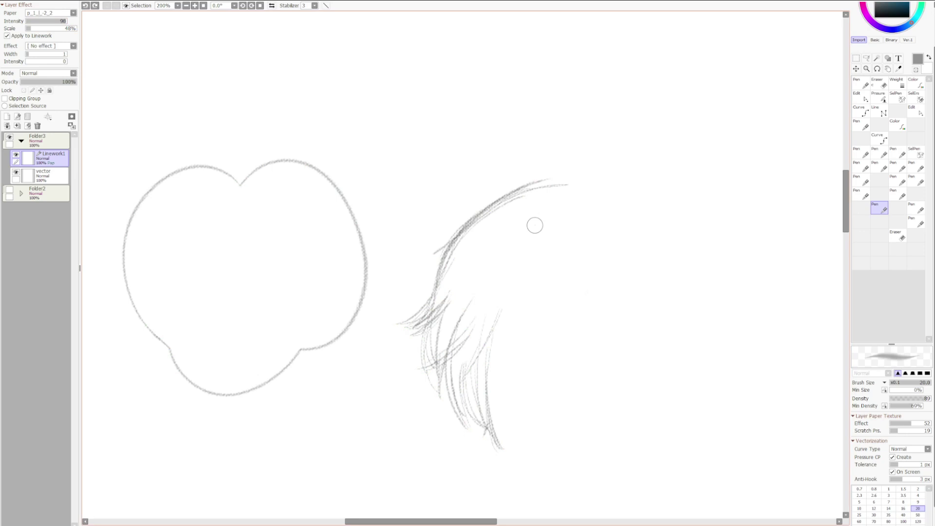
- Extend the lower tips of the hair with short, overlapping curved strokes crossing in several directions
drag(507, 337, 398, 178)
drag(402, 218, 368, 291)
drag(394, 243, 375, 318)
drag(385, 286, 387, 339)
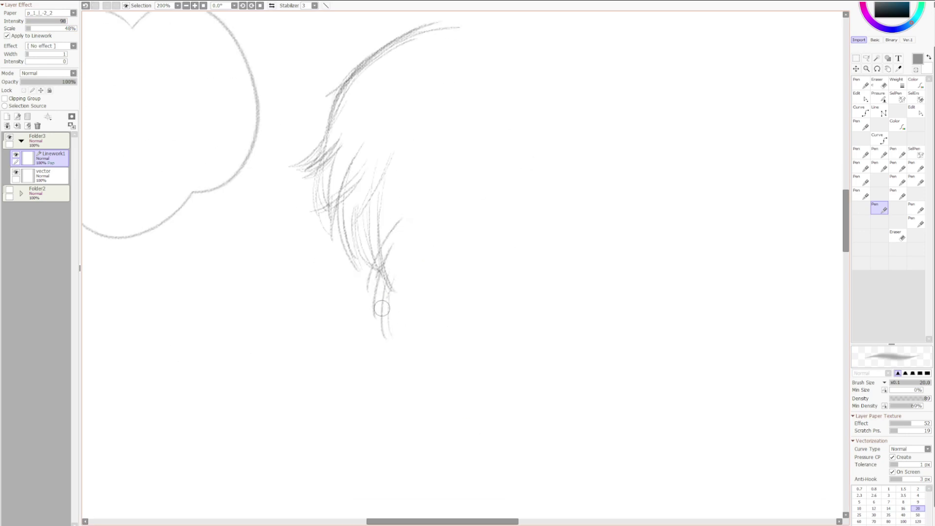
drag(398, 295, 366, 327)
drag(407, 282, 363, 319)
drag(402, 258, 388, 283)
drag(411, 257, 395, 282)
- Add a long curved strand inside the hair and a short stray strand below the left tuft
drag(385, 180, 374, 320)
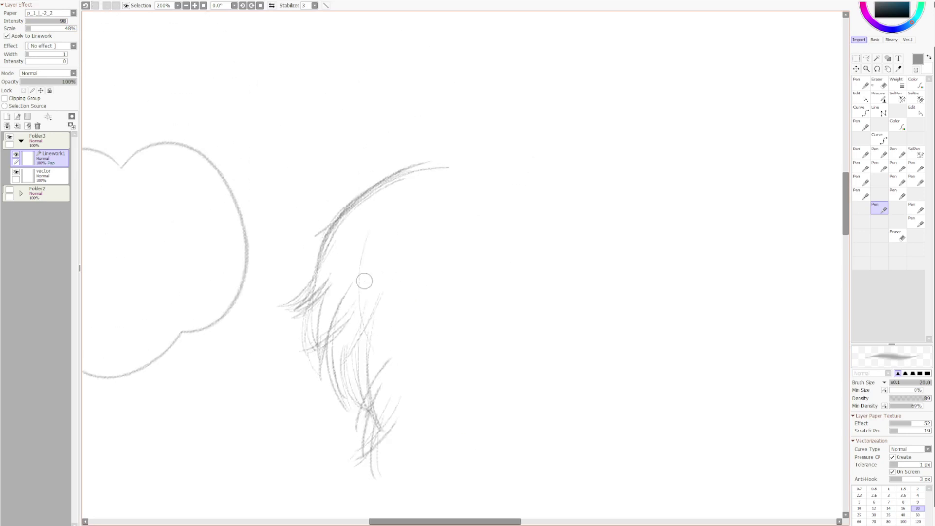
drag(364, 288, 380, 348)
drag(360, 263, 383, 354)
mouse_move(330, 322)
mouse_down()
mouse_move(285, 380)
mouse_move(316, 325)
mouse_up()
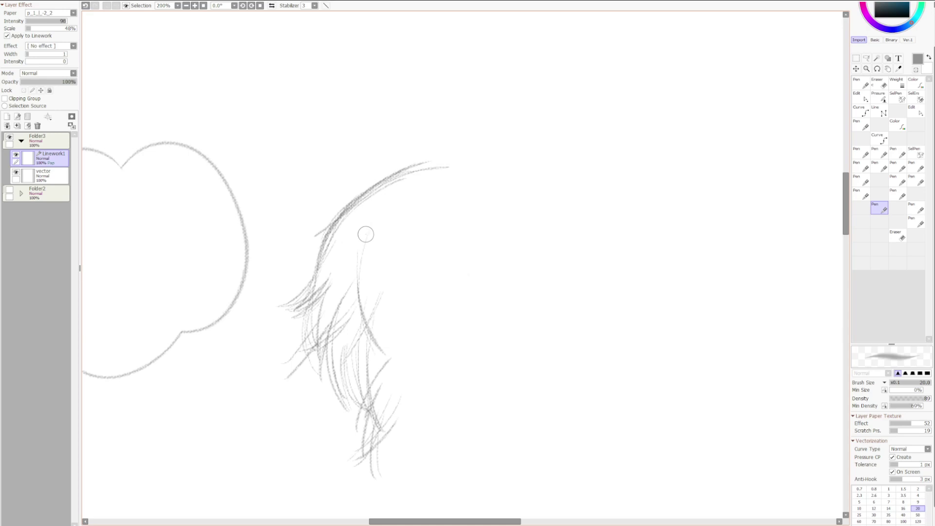
- Paint a soft oval face below the hair with the pen at size 80, adding brows, nose and mouth
drag(372, 229, 481, 216)
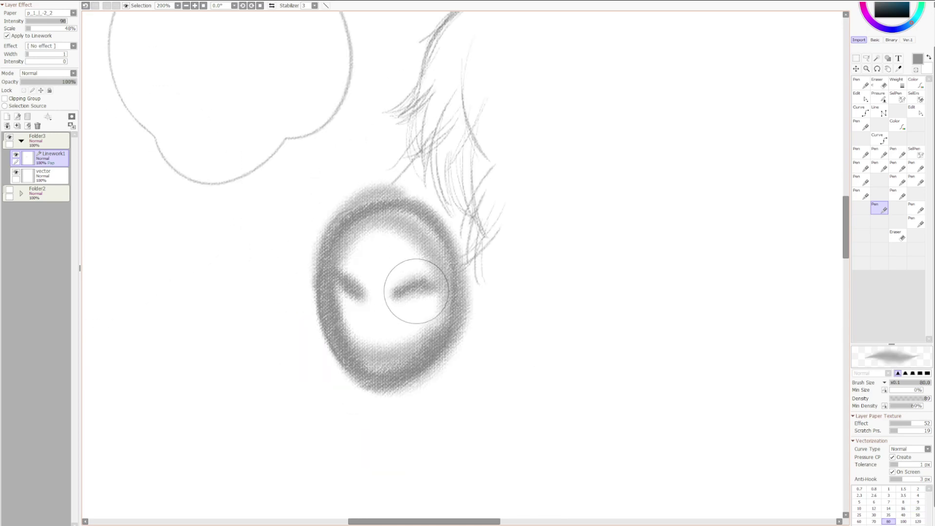
drag(411, 282, 357, 301)
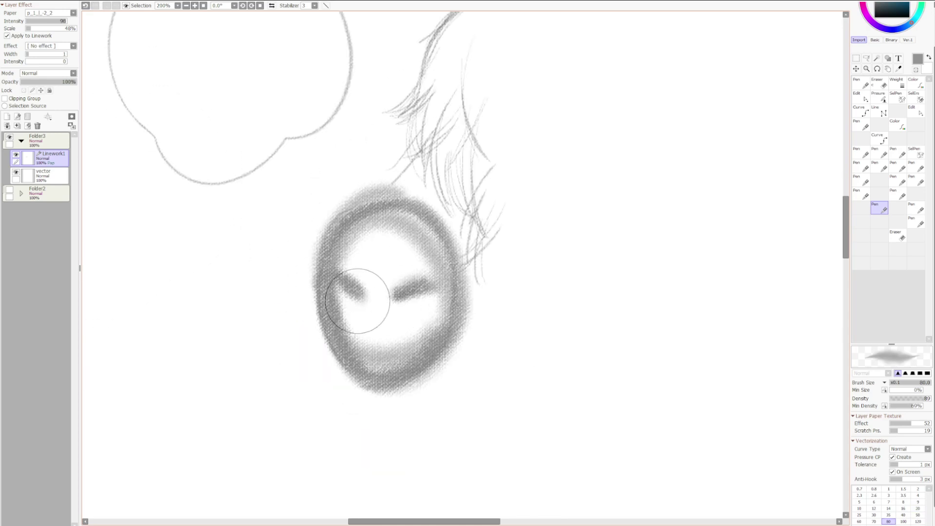
key(ctrl)
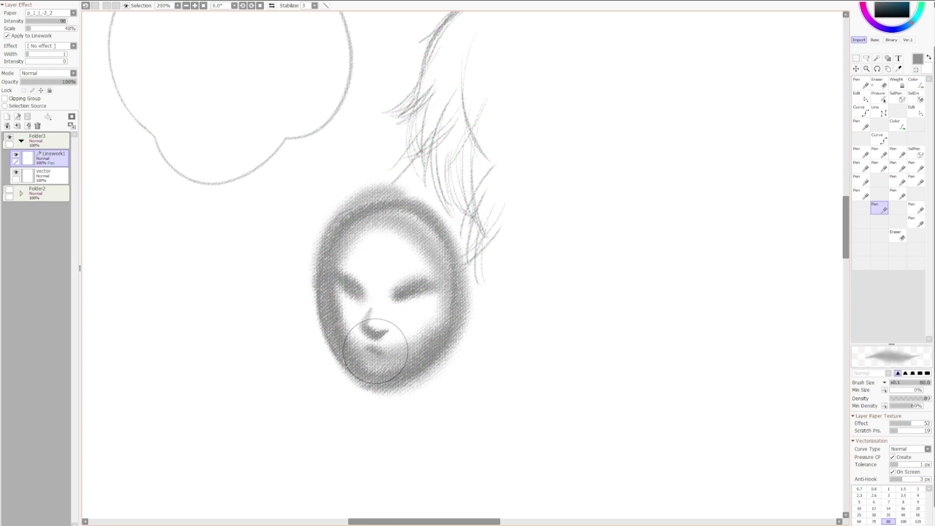
mouse_move(366, 346)
mouse_down()
mouse_move(391, 349)
mouse_move(374, 353)
mouse_up()
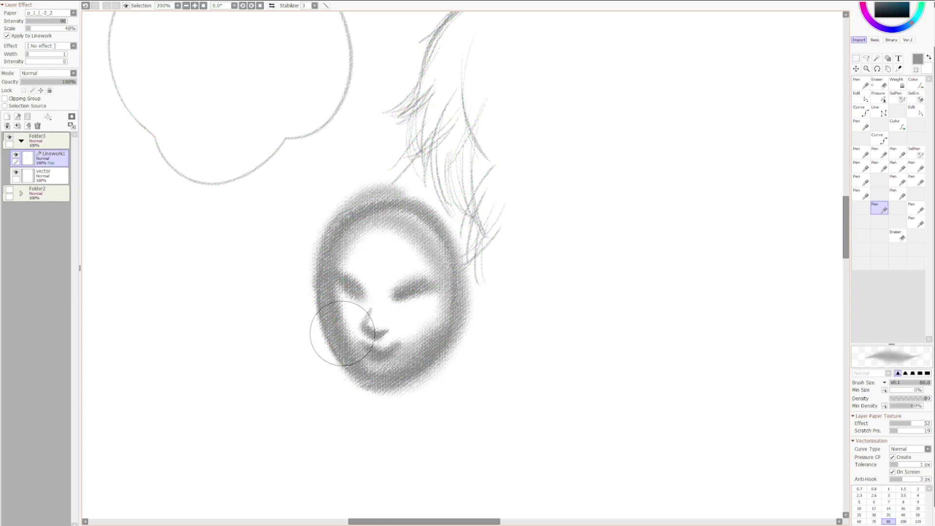
- Add a hairline, an ear, shading around the crown and closed eyes to the soft face
mouse_move(347, 261)
mouse_down()
mouse_move(391, 223)
mouse_move(435, 262)
mouse_up()
drag(475, 284, 461, 332)
drag(331, 263, 324, 310)
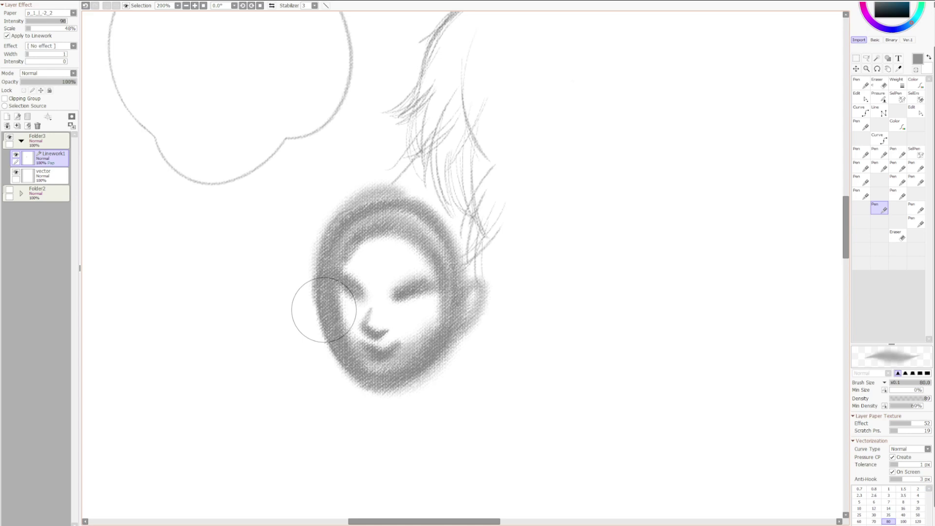
mouse_move(345, 220)
mouse_down()
mouse_move(404, 199)
mouse_move(434, 240)
mouse_up()
drag(412, 199, 441, 260)
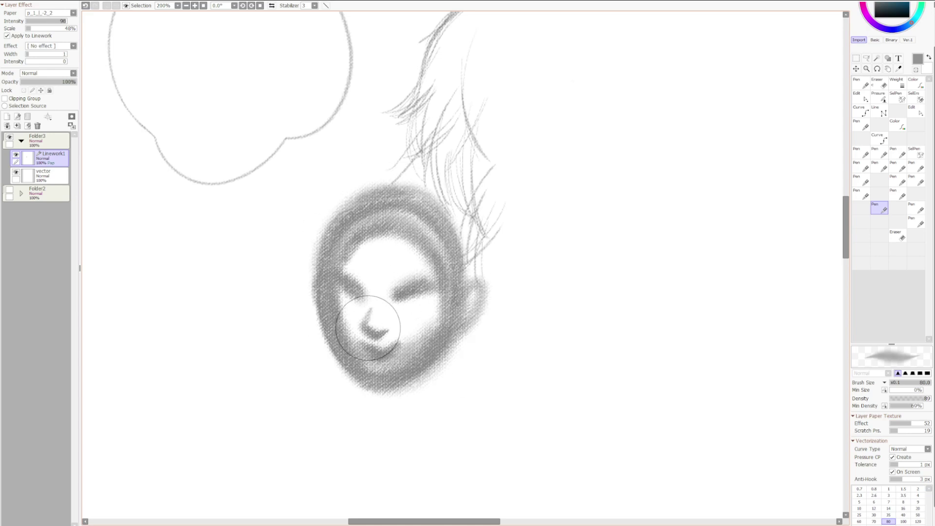
mouse_move(368, 328)
mouse_down()
mouse_move(366, 286)
mouse_move(393, 314)
mouse_move(414, 309)
mouse_move(394, 299)
mouse_up()
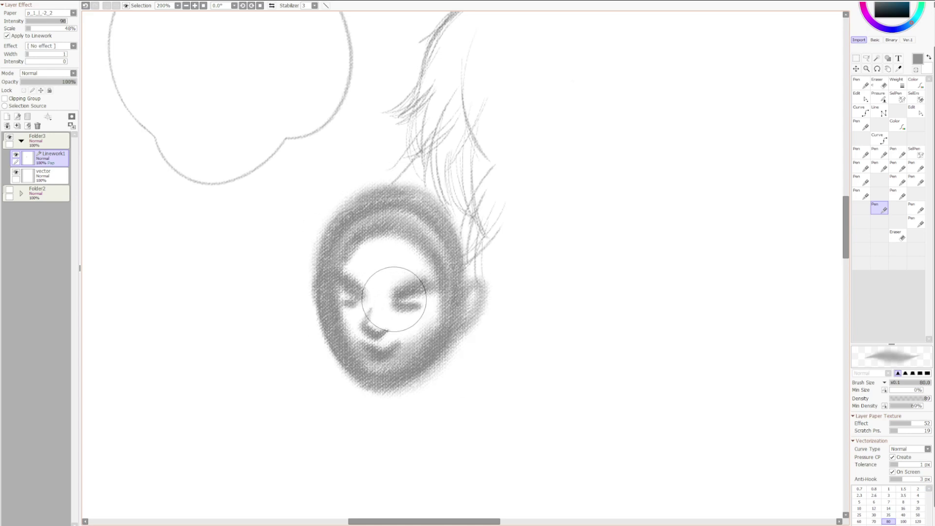
- Try a free-form distortion of the whole linework layer by pulling its lower-right corner, and cancel it
key(ctrl+t)
drag(591, 414, 828, 444)
drag(734, 399, 459, 303)
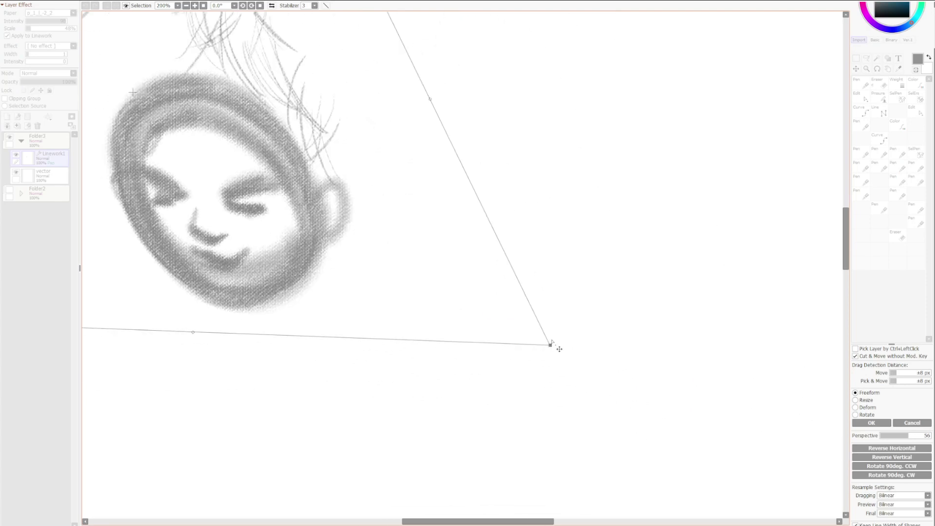
drag(551, 343, 470, 374)
drag(425, 280, 566, 296)
scroll(566, 297, down, 1)
drag(605, 377, 562, 348)
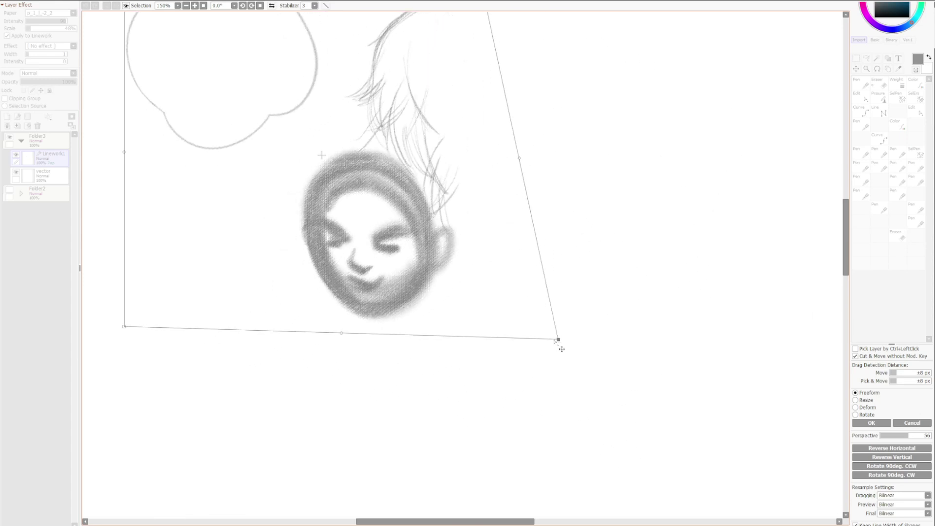
key(Escape)
- Try one curved stroke in the empty area beside the face with the soft pen at size 30 and undo it
drag(376, 207, 430, 215)
drag(402, 243, 442, 283)
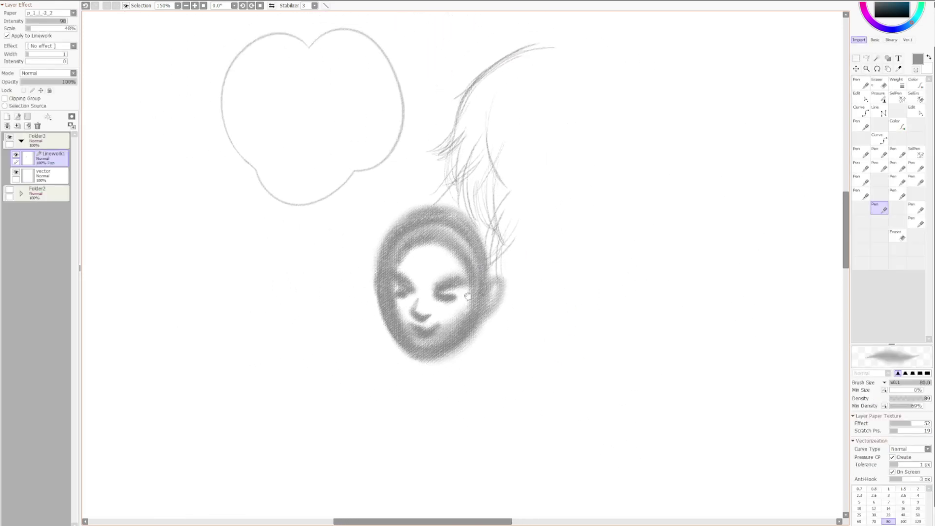
drag(636, 276, 443, 295)
key(bracketleft)
key(bracketleft)
key(bracketleft)
key(bracketleft)
key(bracketleft)
key(bracketleft)
drag(385, 360, 469, 218)
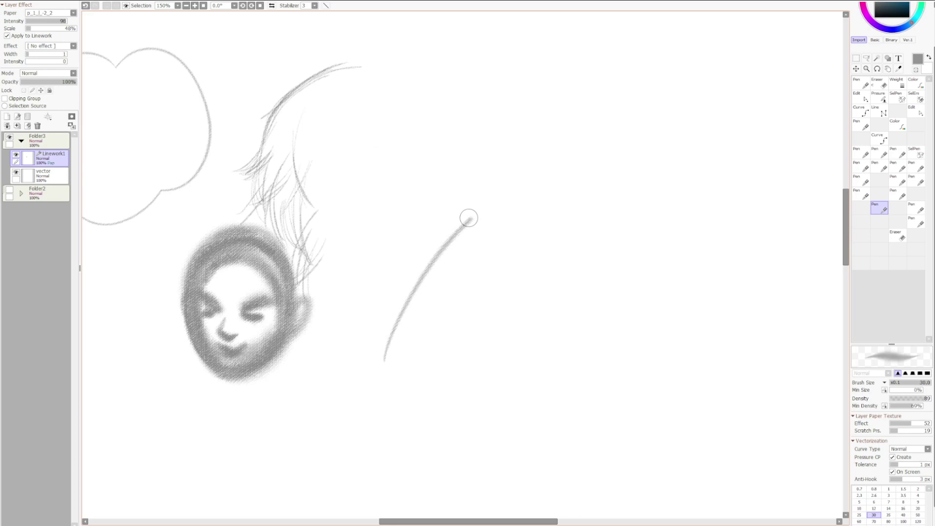
key(ctrl+z)
- Try a textured pen at size 16 with a long diagonal curve, undoing the strokes drawn across it
click(866, 195)
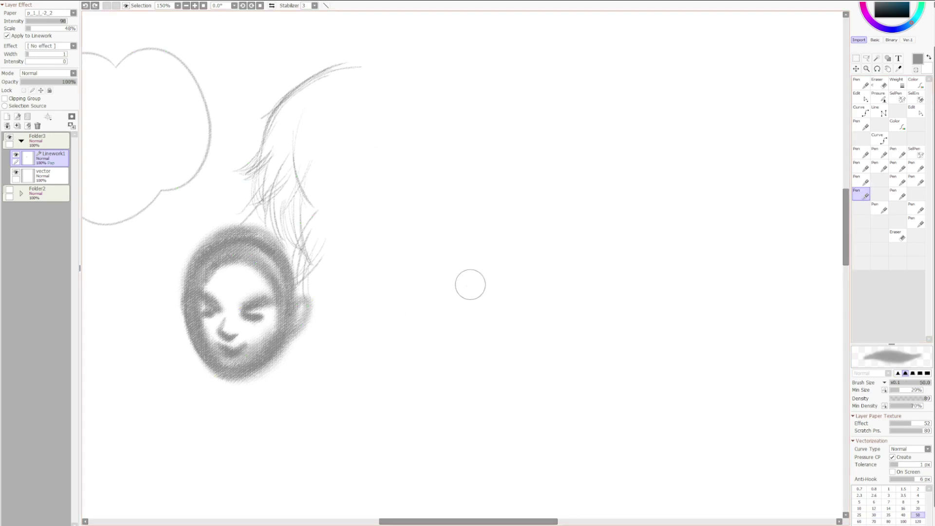
key(bracketleft)
key(bracketleft)
key(bracketleft)
key(bracketleft)
key(bracketleft)
key(bracketleft)
mouse_move(396, 395)
mouse_down()
mouse_move(526, 210)
mouse_move(449, 292)
mouse_move(539, 189)
mouse_up()
key(ctrl+z)
drag(468, 179, 506, 358)
key(ctrl+z)
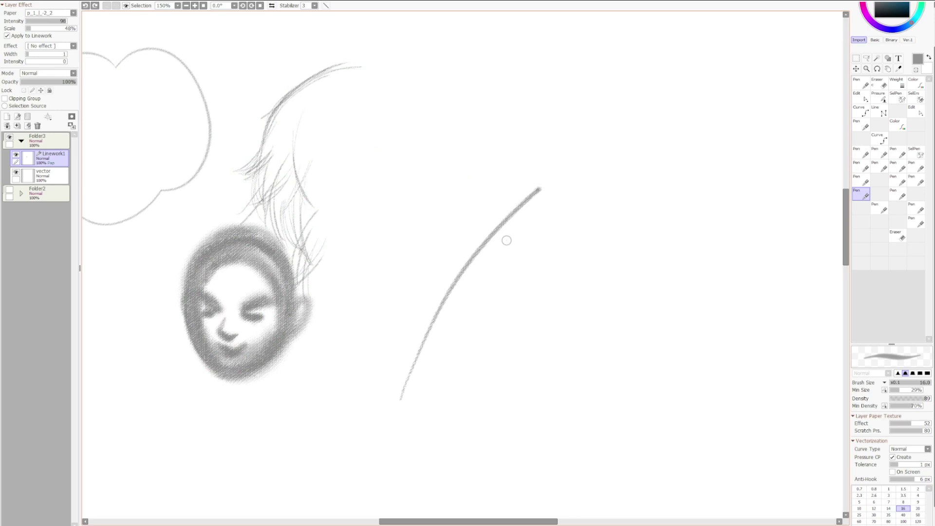
drag(468, 211, 555, 362)
key(ctrl+z)
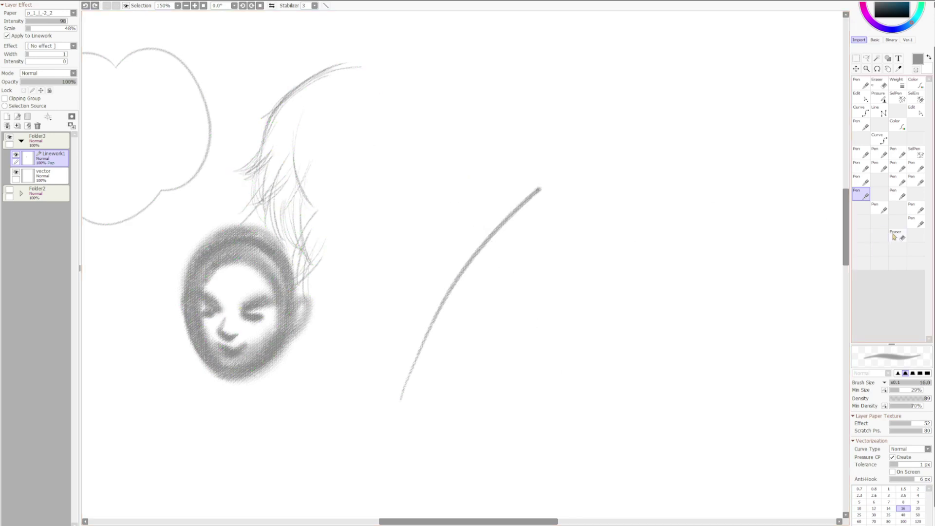
- Create a new vector eraser for the current layer, extend its erasing to intersections and set its size to 8
click(897, 236)
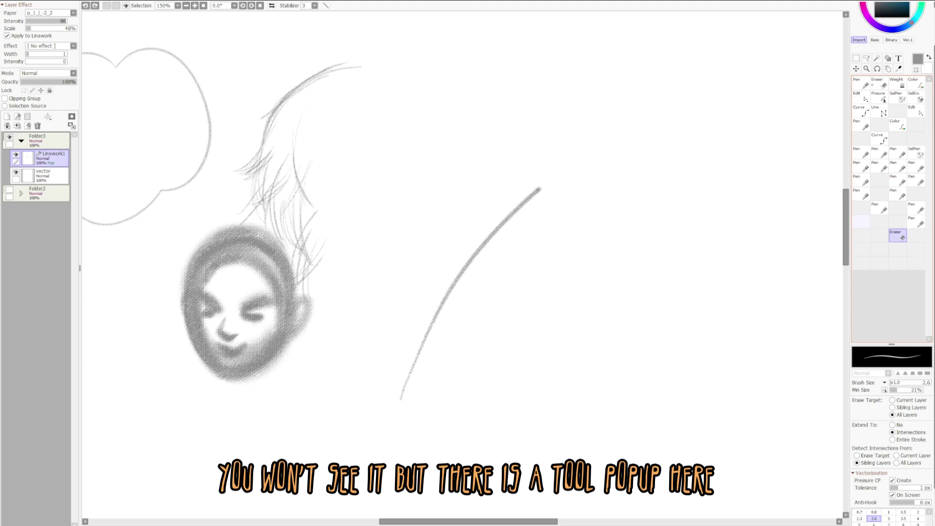
click(917, 264)
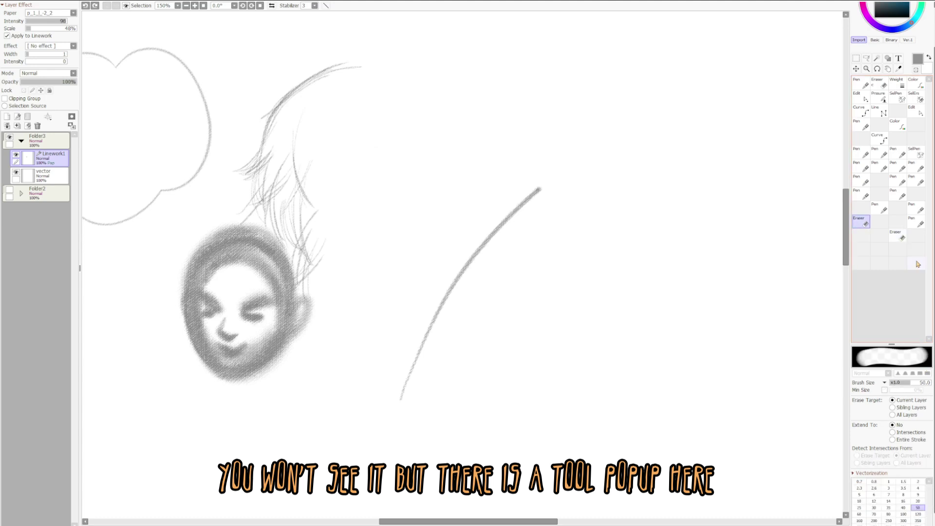
click(894, 432)
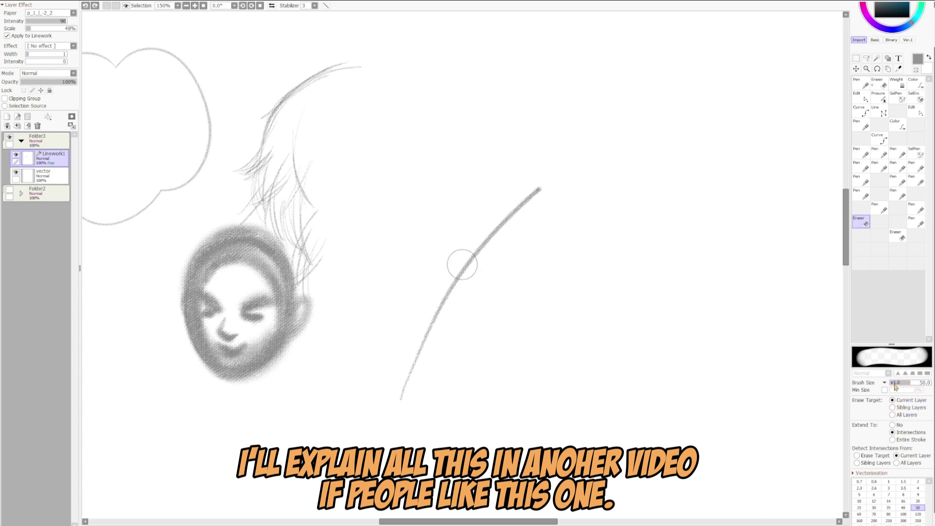
drag(904, 384, 897, 389)
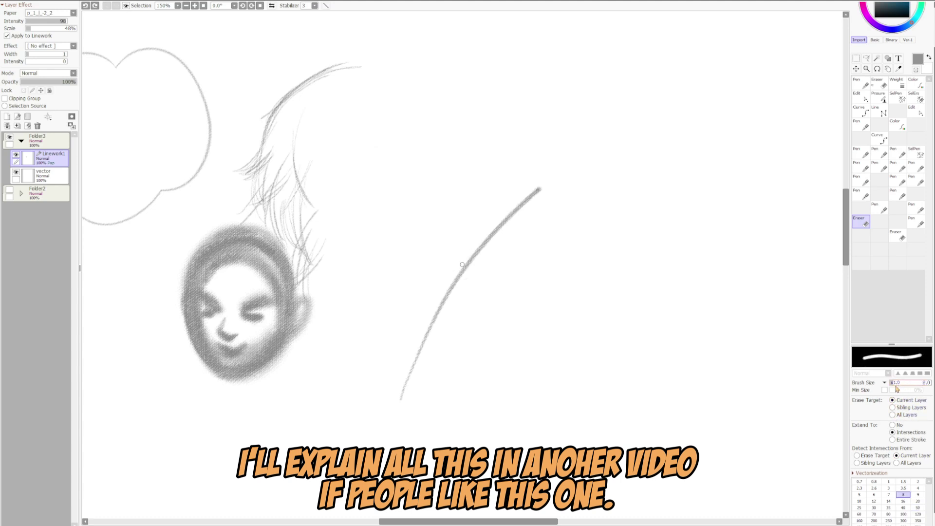
- Try a curve crossing the long diagonal stroke with the textured pen and undo both strokes
click(861, 195)
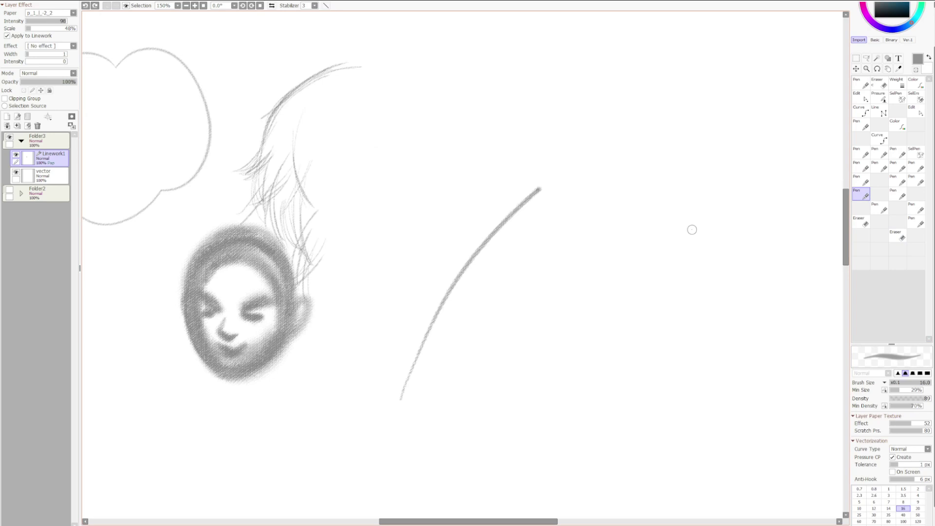
mouse_move(438, 210)
mouse_down()
mouse_move(476, 357)
mouse_move(609, 304)
mouse_up()
key(ctrl+z)
key(ctrl+z)
- Draw a crescent-shaped mouth with a pen at size 24 and cross it with four overshooting tooth lines
click(861, 181)
click(880, 166)
mouse_move(465, 325)
mouse_down()
mouse_move(535, 340)
mouse_move(593, 324)
mouse_move(616, 303)
mouse_up()
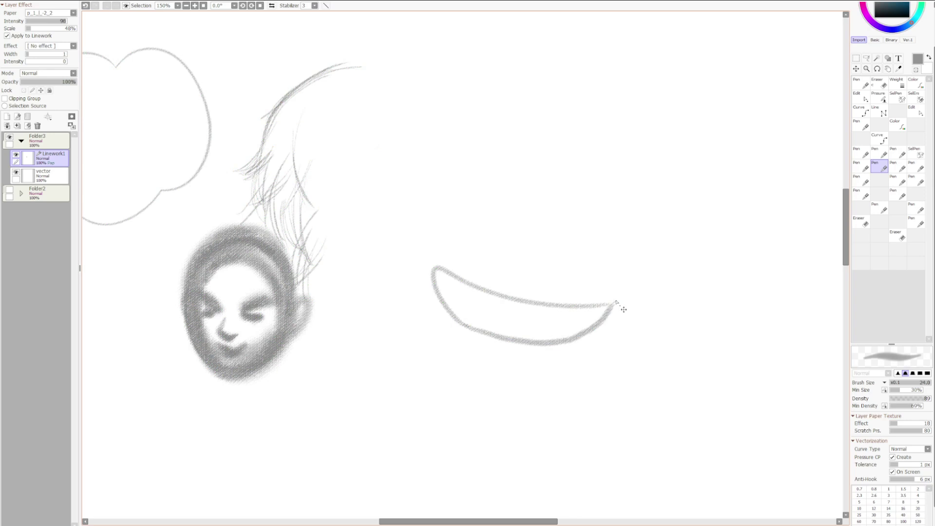
drag(475, 251, 454, 355)
drag(509, 263, 483, 368)
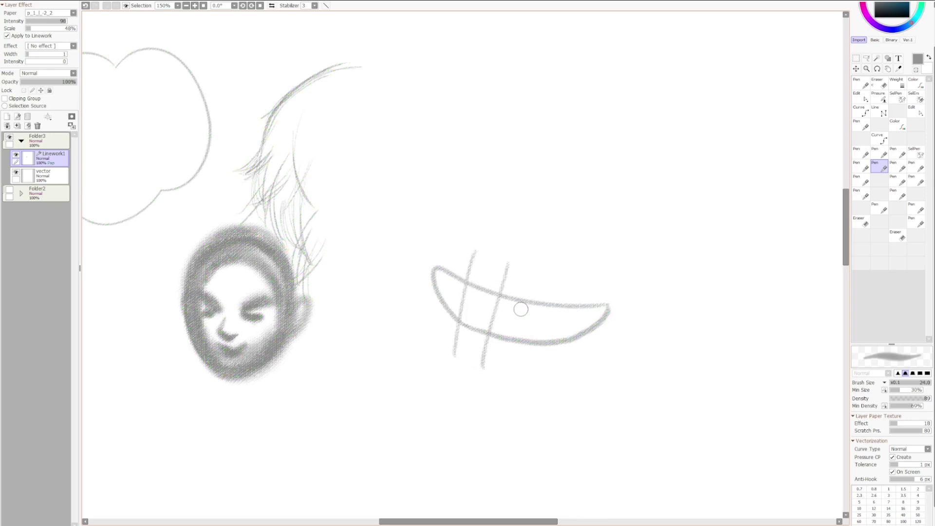
drag(544, 282, 530, 369)
drag(578, 284, 566, 389)
- Erase the tooth line ends above and below the mouth outline with the eraser that extends to intersections
key(e)
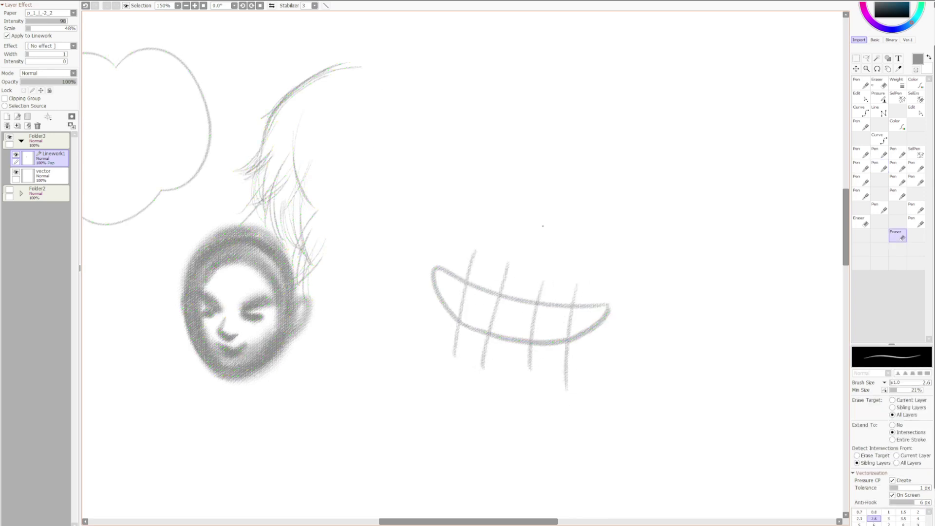
mouse_move(458, 256)
mouse_down()
mouse_move(536, 287)
mouse_move(604, 294)
mouse_up()
drag(503, 356, 655, 356)
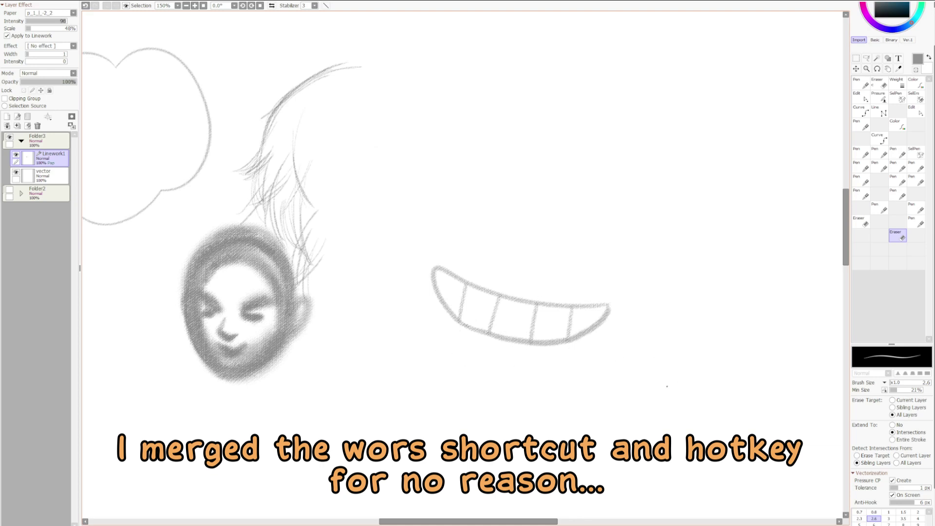
- Try a short curved stroke above the mouth and clear it together with the mouth drawing
key(n)
drag(497, 236, 509, 264)
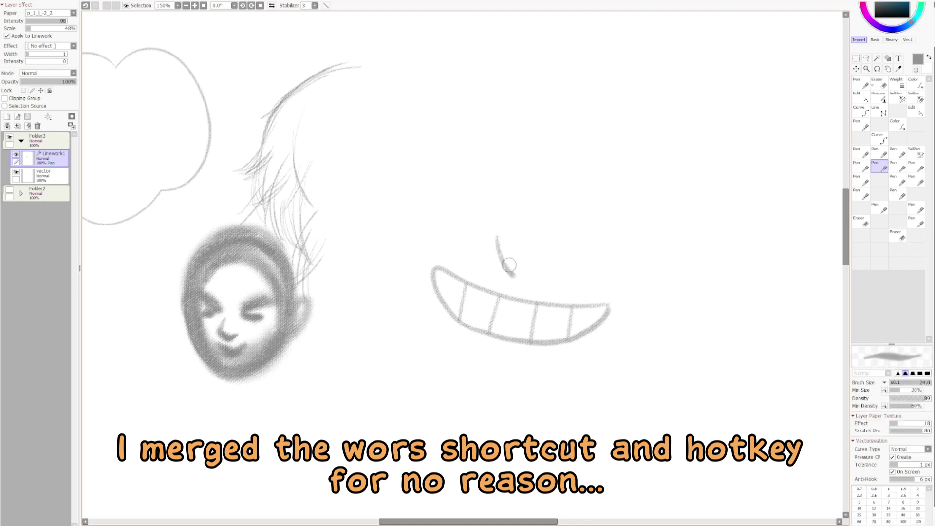
key(c)
drag(479, 217, 507, 210)
mouse_move(487, 287)
mouse_down()
mouse_move(492, 340)
mouse_move(453, 287)
mouse_up()
key(c)
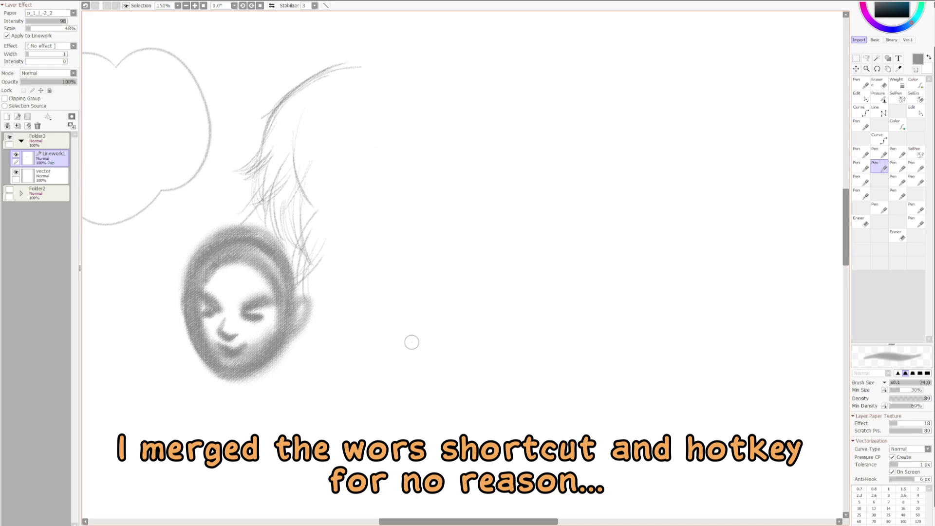
- Sketch a slanted neck with two long side lines, a jaw curve across its upper end and a curved lower edge
mouse_move(393, 361)
mouse_down()
mouse_move(491, 249)
mouse_move(569, 307)
mouse_move(506, 443)
mouse_up()
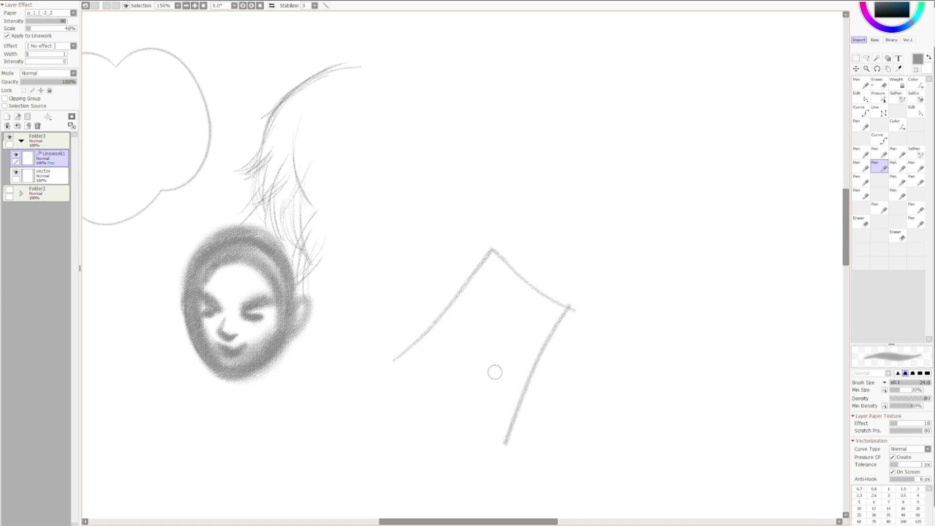
mouse_move(410, 339)
mouse_down()
mouse_move(446, 376)
mouse_move(535, 426)
mouse_up()
key(ctrl+z)
drag(425, 318, 539, 417)
- Extend the neck line upward and draw an ear with inner curls above it, undoing misplaced strokes
mouse_move(496, 238)
mouse_down()
mouse_move(499, 213)
mouse_move(464, 197)
mouse_move(463, 147)
mouse_move(503, 139)
mouse_move(501, 156)
mouse_move(476, 135)
mouse_move(497, 163)
mouse_move(462, 143)
mouse_move(491, 134)
mouse_move(488, 177)
mouse_up()
key(ctrl+z)
key(ctrl+z)
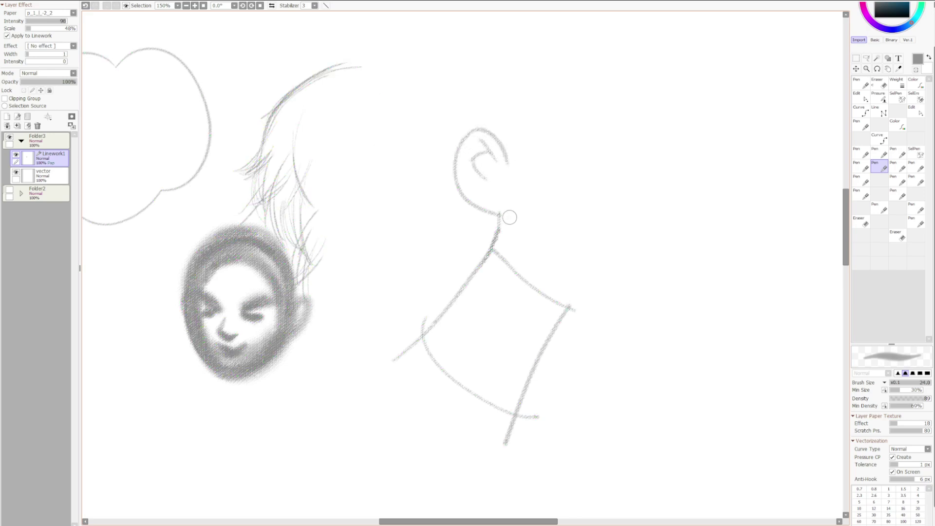
- Draw the jaw, rounded skull, forehead and face contour around the ear and neck, undoing and redrawing misplaced strokes
mouse_move(503, 217)
mouse_down()
mouse_move(534, 265)
mouse_move(602, 314)
mouse_move(614, 314)
mouse_move(671, 246)
mouse_move(710, 146)
mouse_move(630, 42)
mouse_up()
key(ctrl+z)
key(ctrl+z)
key(ctrl+z)
key(ctrl+z)
mouse_move(507, 158)
mouse_down()
mouse_move(528, 106)
mouse_move(651, 53)
mouse_move(709, 83)
mouse_move(706, 177)
mouse_up()
key(ctrl+z)
mouse_move(677, 229)
mouse_down()
mouse_move(737, 115)
mouse_move(720, 85)
mouse_move(701, 198)
mouse_move(725, 160)
mouse_move(709, 84)
mouse_up()
key(ctrl+z)
key(ctrl+z)
- Reveal the vector points of the linework strokes to inspect the new head outline
key(ctrl)
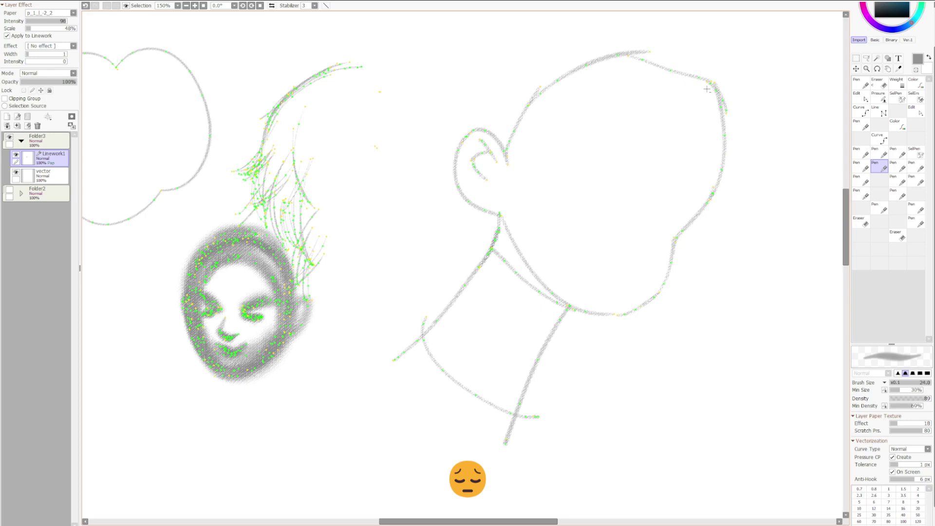
key(ctrl)
key(ctrl)
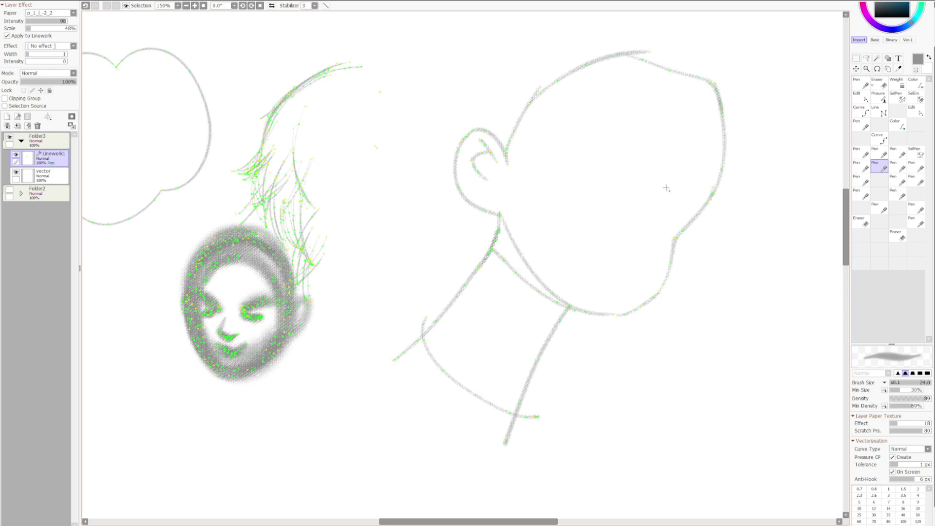
- Move the vector points below the earlobe so the ear, jaw and neck lines meet
key(ctrl)
key(ctrl)
drag(502, 216, 500, 222)
key(ctrl)
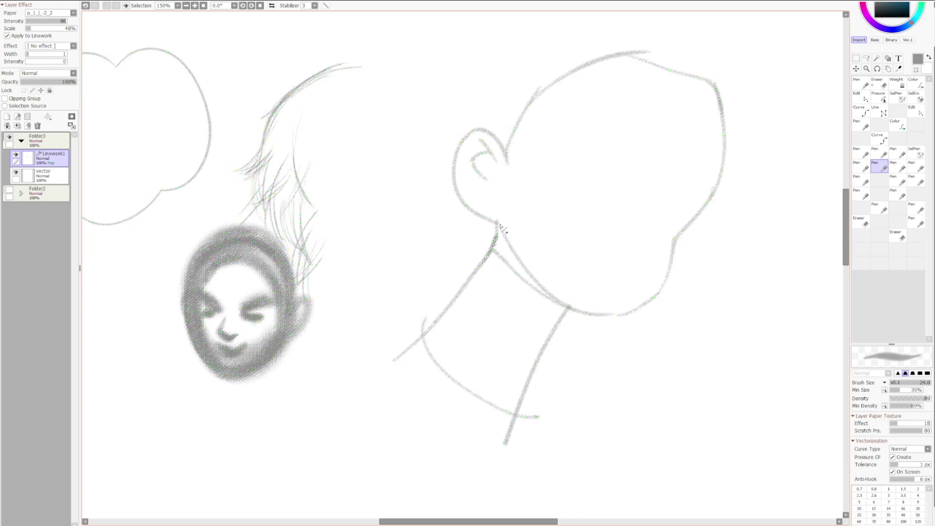
key(ctrl)
key(ctrl)
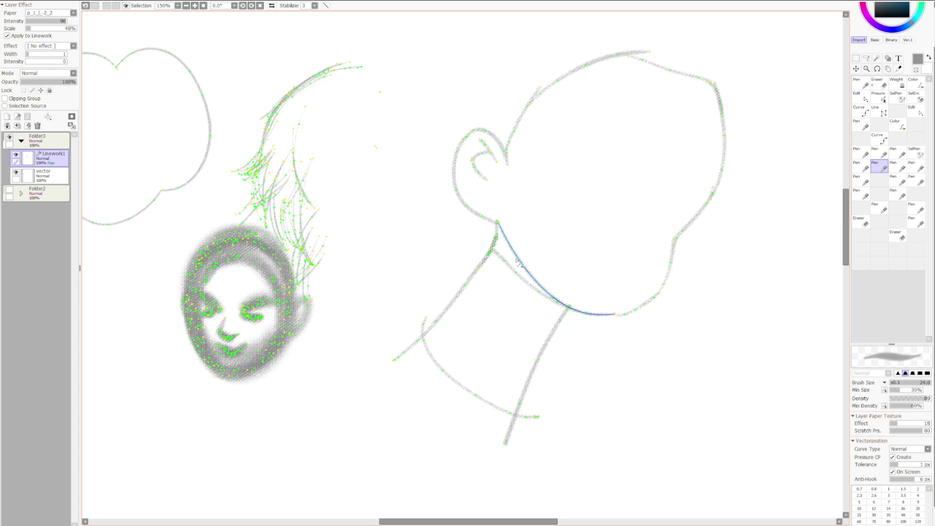
- Extend the forehead line past the crown and erase the overshooting ends at the crown and lower neck curve back to their intersections
key(e)
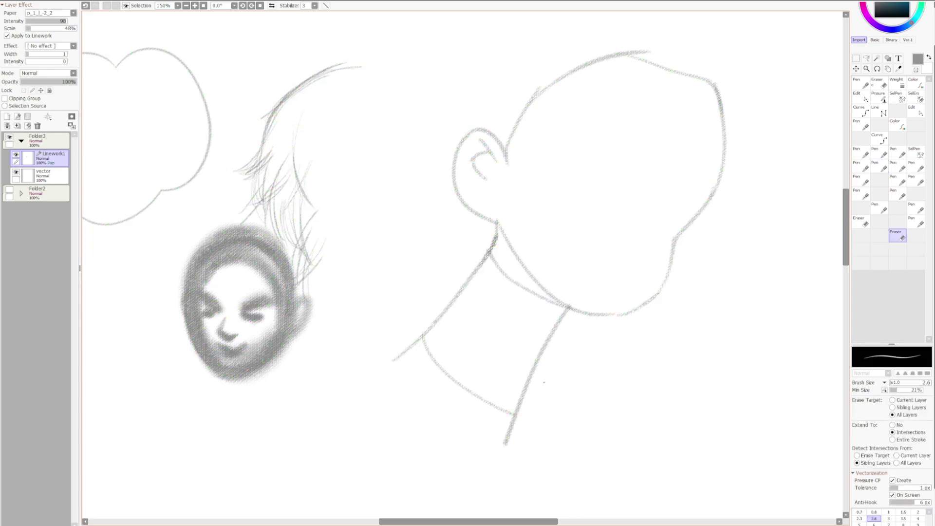
key(n)
key(ctrl)
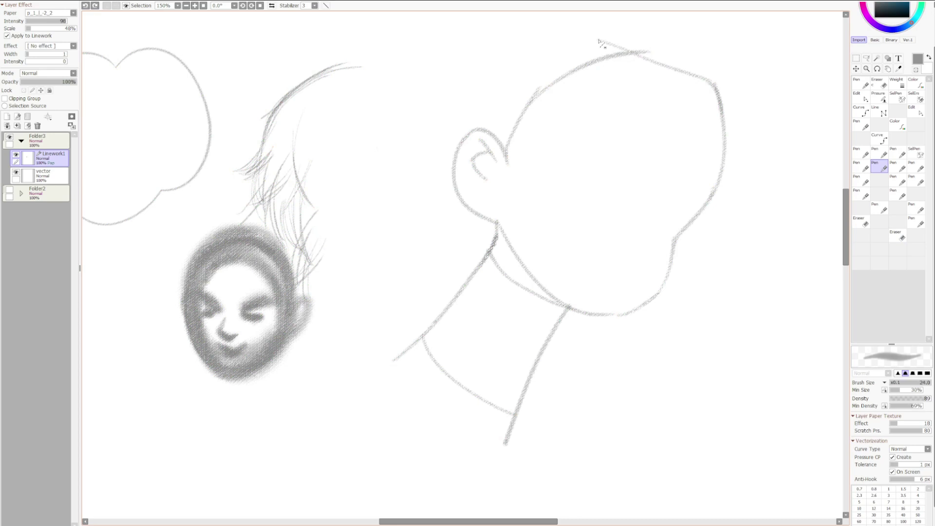
key(ctrl)
key(ctrl)
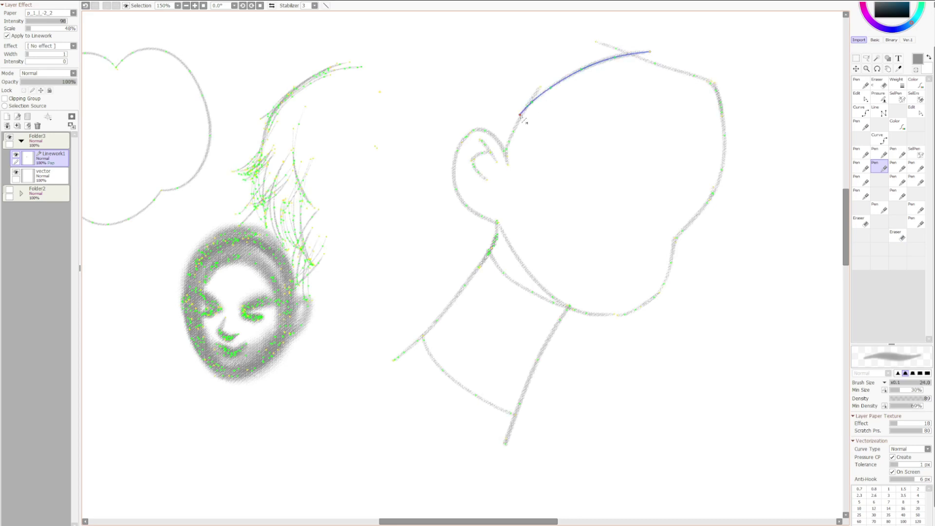
key(e)
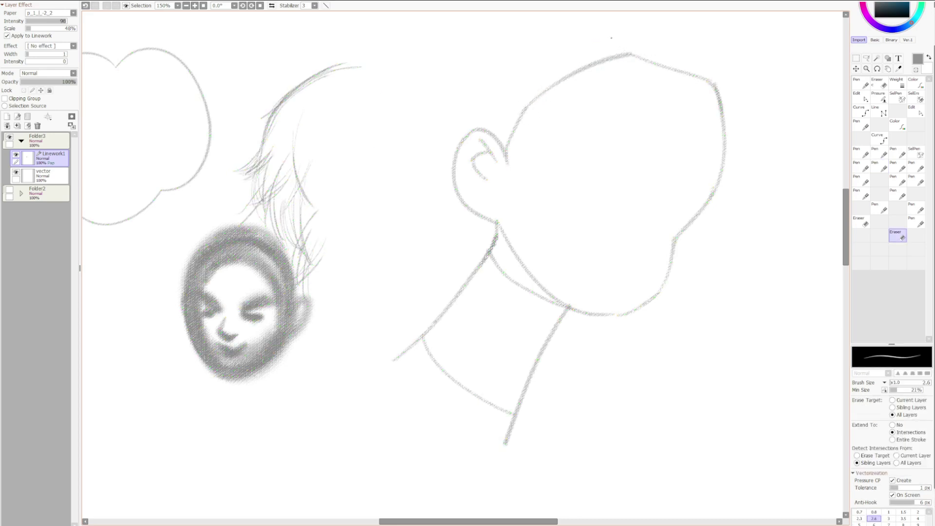
- Draw both eyebrows and eyes on the tilted face, undoing misplaced strokes
key(n)
mouse_move(623, 198)
mouse_down()
mouse_move(620, 189)
mouse_move(579, 190)
mouse_move(609, 188)
mouse_move(555, 168)
mouse_move(609, 213)
mouse_move(705, 207)
mouse_up()
key(ctrl+z)
mouse_move(578, 142)
mouse_down()
mouse_move(657, 174)
mouse_move(717, 181)
mouse_up()
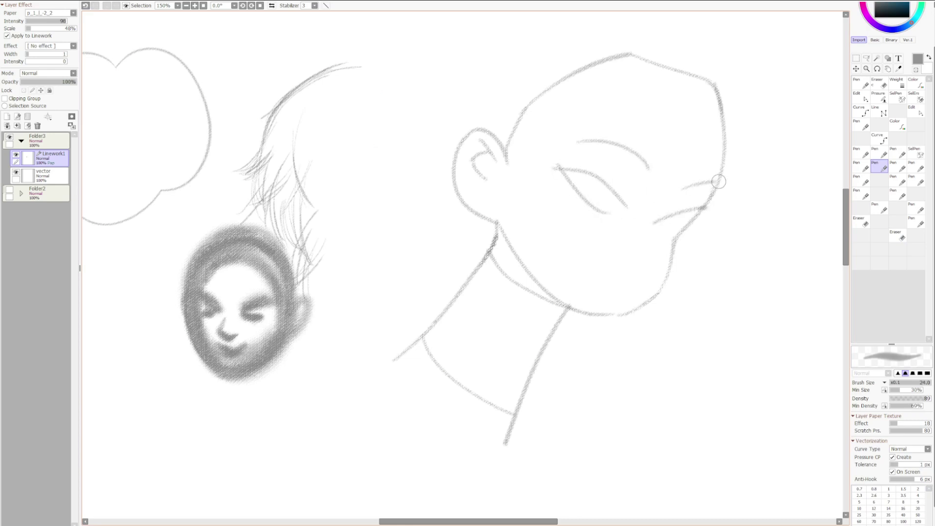
mouse_move(659, 224)
mouse_down()
mouse_move(683, 231)
mouse_move(699, 210)
mouse_move(675, 237)
mouse_up()
key(ctrl+z)
key(ctrl+z)
- Flip the canvas, rotate it 30° and draw the nose and the start of the mouth, undoing misplaced strokes
key(h)
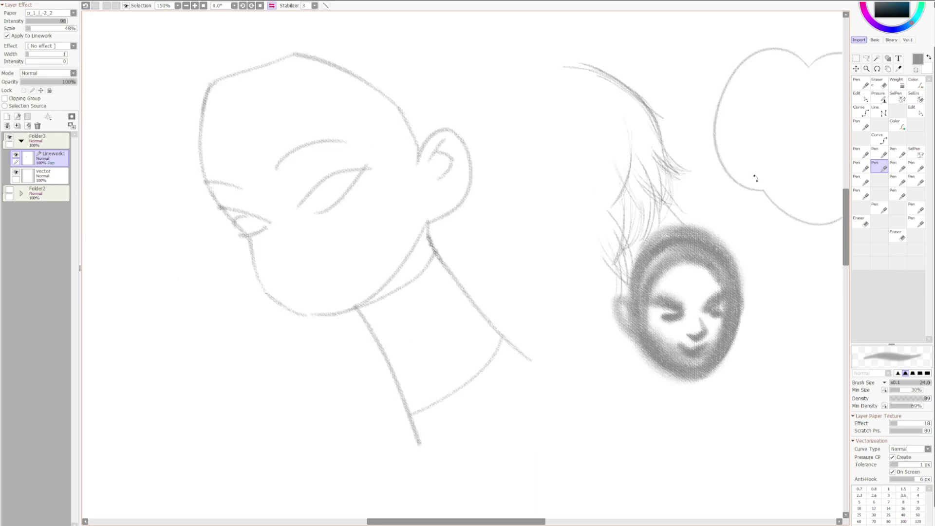
key(End)
key(End)
drag(377, 149, 411, 225)
key(ctrl+z)
key(ctrl+z)
mouse_move(327, 209)
mouse_down()
mouse_move(319, 191)
mouse_move(358, 233)
mouse_move(345, 258)
mouse_move(356, 264)
mouse_move(350, 280)
mouse_move(403, 278)
mouse_up()
key(ctrl+z)
key(ctrl+z)
drag(340, 274, 401, 276)
key(ctrl+z)
key(ctrl+z)
key(ctrl+z)
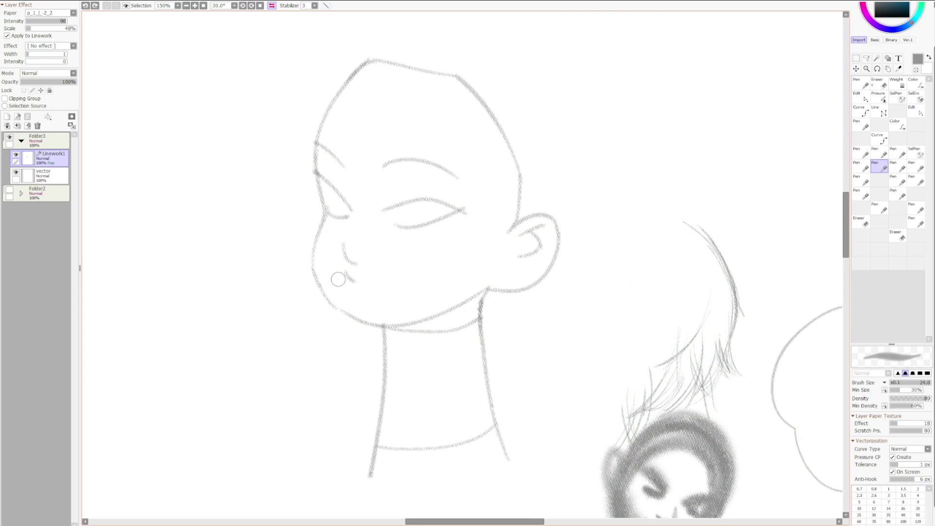
- Draw the wavy mouth line and the lip contour beneath the nose, undoing a misplaced stroke
drag(343, 276, 415, 279)
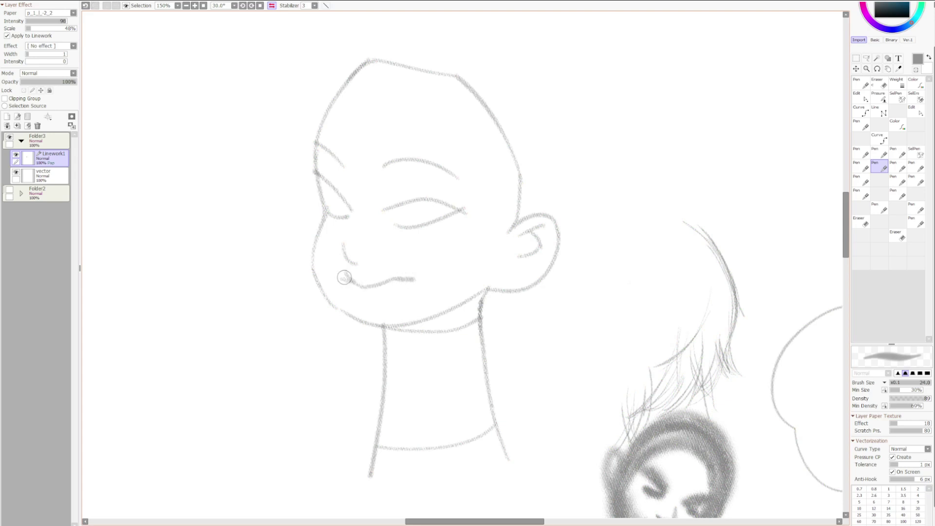
mouse_move(344, 276)
mouse_down()
mouse_move(396, 293)
mouse_move(348, 287)
mouse_move(380, 283)
mouse_move(344, 277)
mouse_move(390, 285)
mouse_up()
key(ctrl+z)
key(Page_Down)
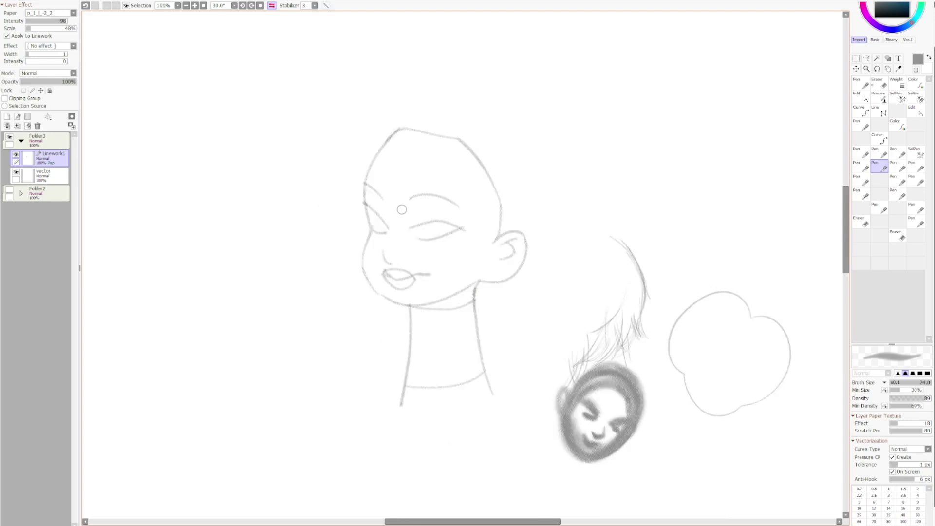
- Reshape the upper lip and mouth corners through their vector points and erase the overshoot at the lips and eye corner
key(h)
drag(753, 322, 738, 171)
key(Page_Up)
key(Page_Up)
key(ctrl+z)
key(ctrl+z)
key(ctrl+z)
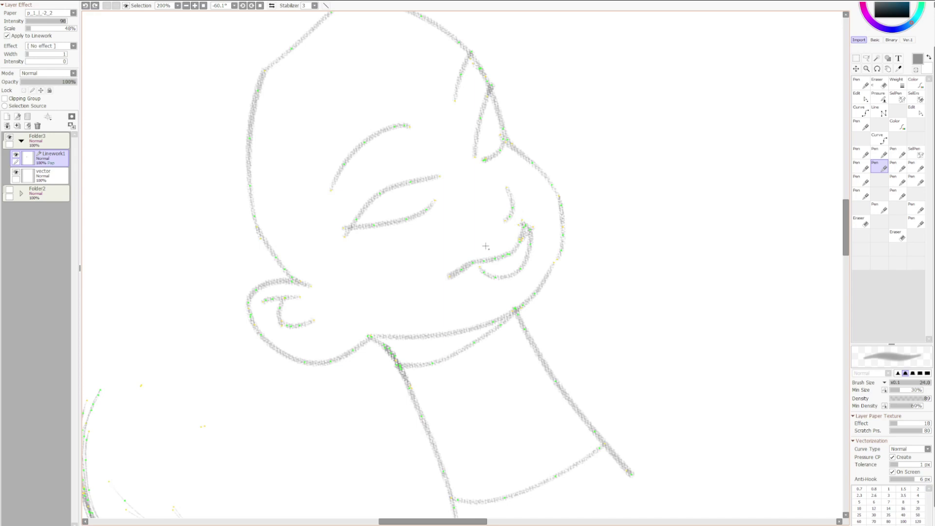
mouse_move(480, 267)
mouse_down()
mouse_move(499, 237)
mouse_move(529, 249)
mouse_move(481, 268)
mouse_up()
mouse_move(483, 268)
mouse_down()
mouse_move(467, 272)
mouse_move(497, 260)
mouse_up()
key(ctrl)
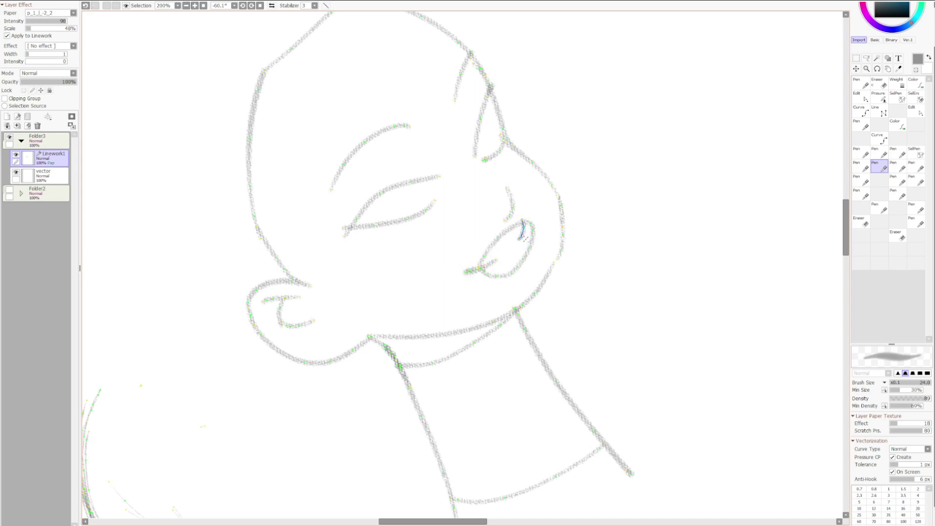
drag(528, 230, 538, 201)
click(898, 236)
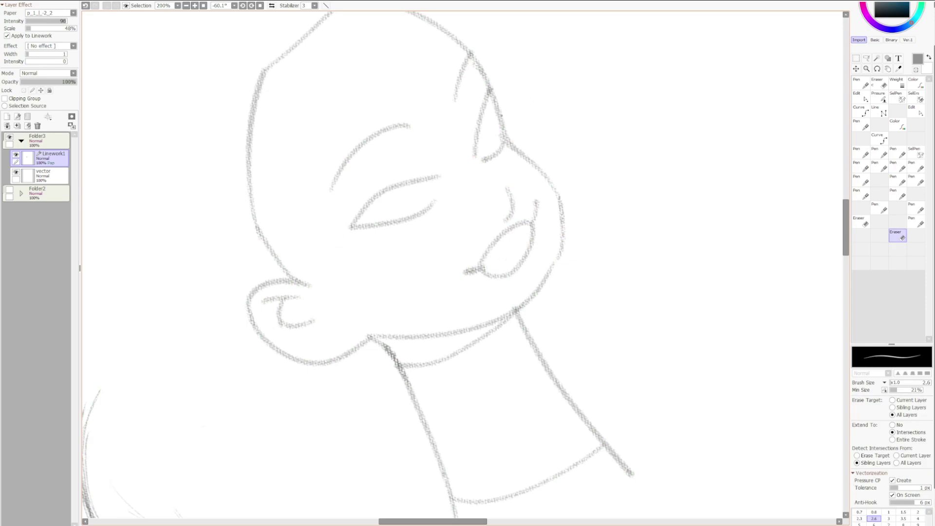
- Adjust the far eye's lower line and lower the front end of the under-chin curve on the neck
key(n)
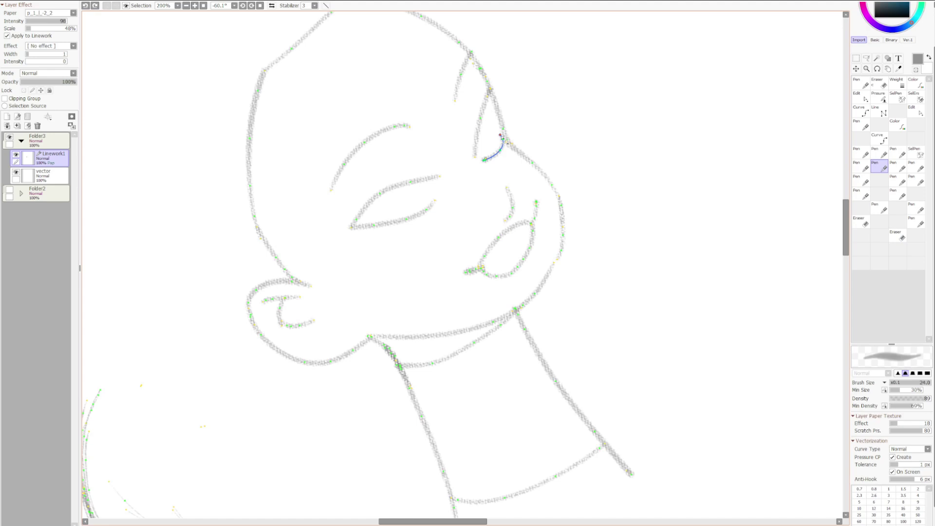
scroll(495, 128, down, 2)
key(Home)
scroll(441, 273, up, 2)
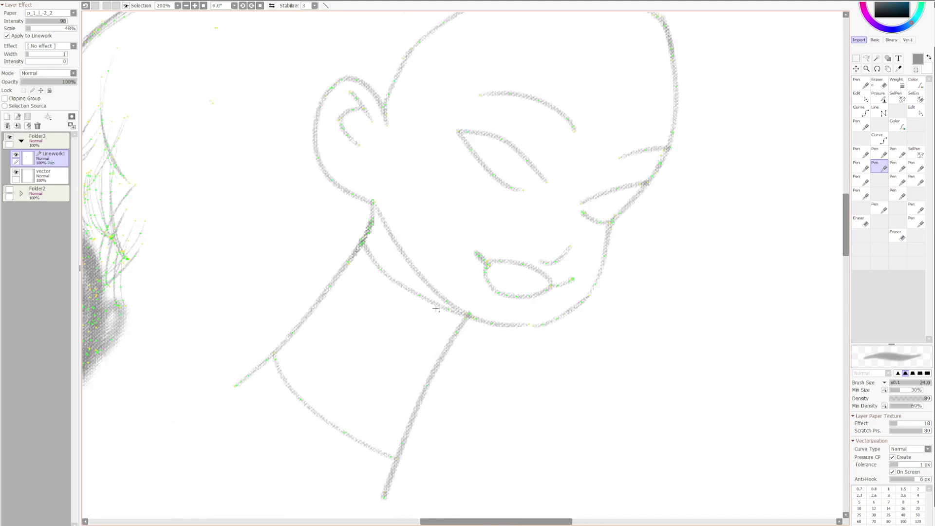
drag(437, 307, 460, 330)
key(Page_Down)
key(Page_Down)
key(Page_Down)
key(Page_Down)
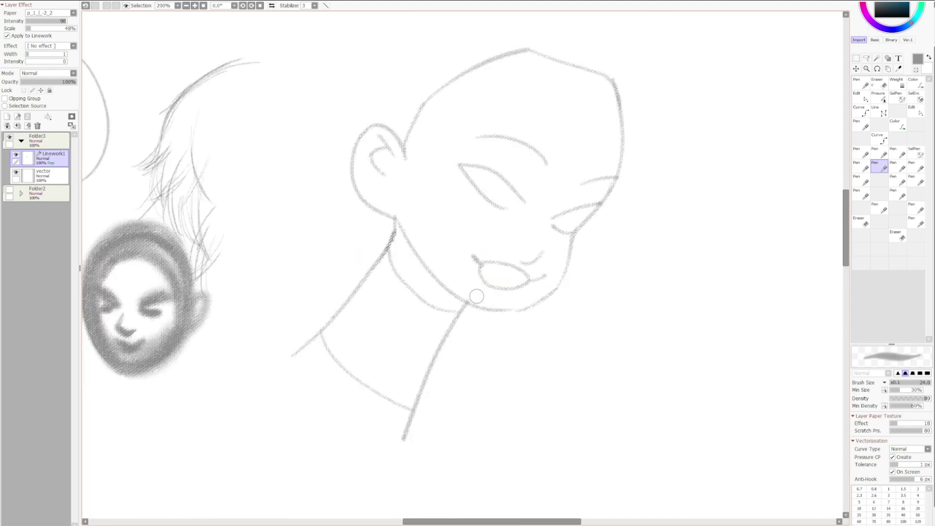
- Bow the back neck line into a smoother curve and connect the jaw line to the chin contour
scroll(441, 307, up, 6)
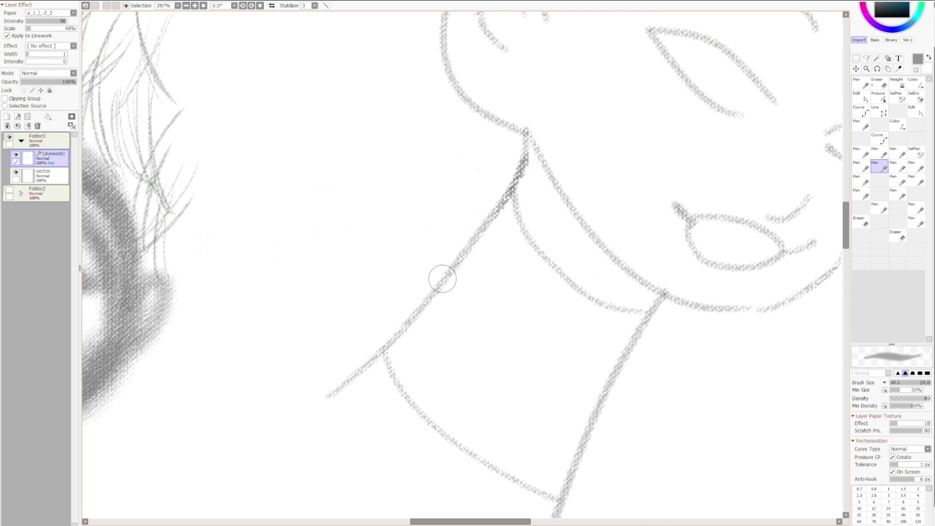
drag(470, 263, 472, 264)
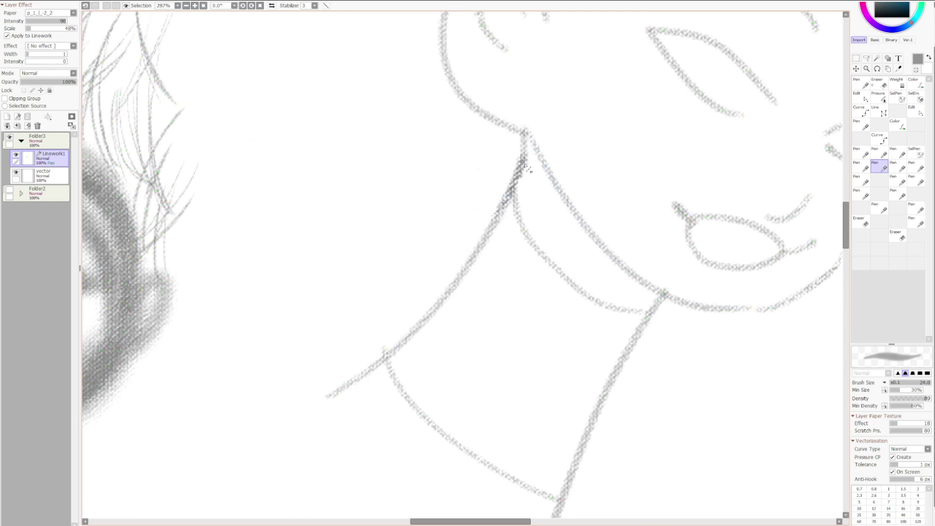
scroll(526, 167, down, 4)
drag(624, 230, 483, 151)
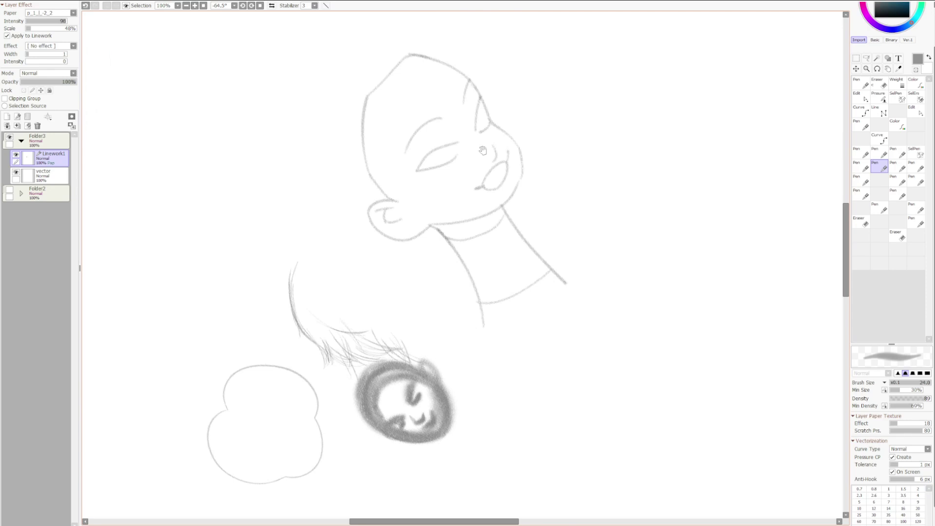
scroll(501, 213, up, 3)
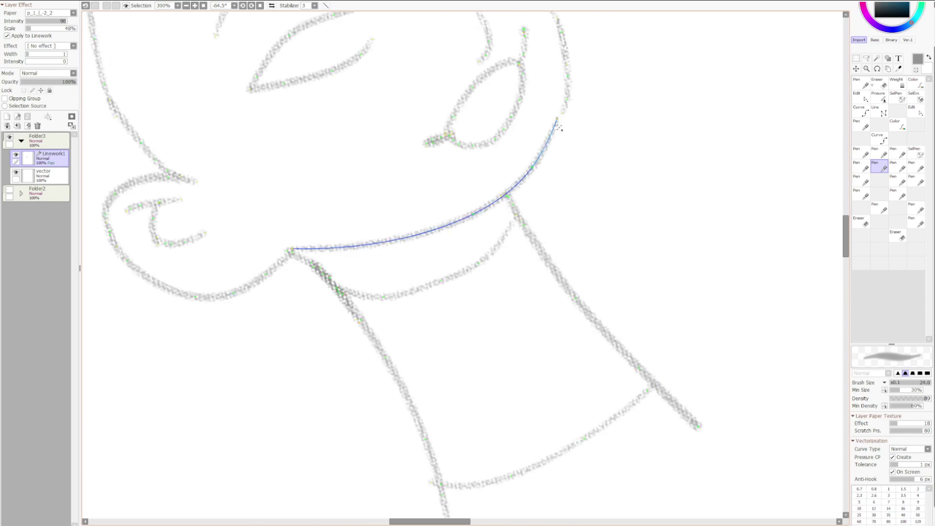
scroll(517, 99, down, 1)
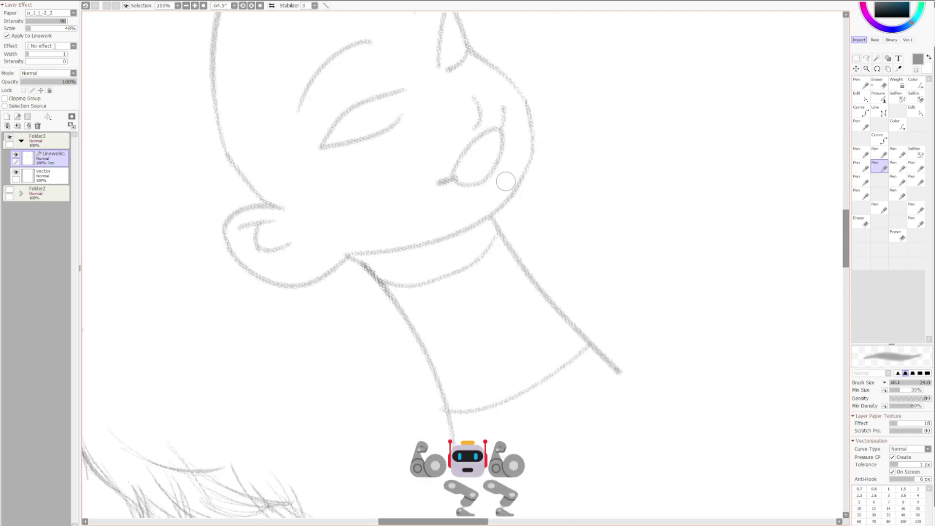
- Flip the canvas and smooth the under-chin curve, pulling its end past the back neck line
key(h)
drag(603, 218, 509, 137)
scroll(457, 278, up, 1)
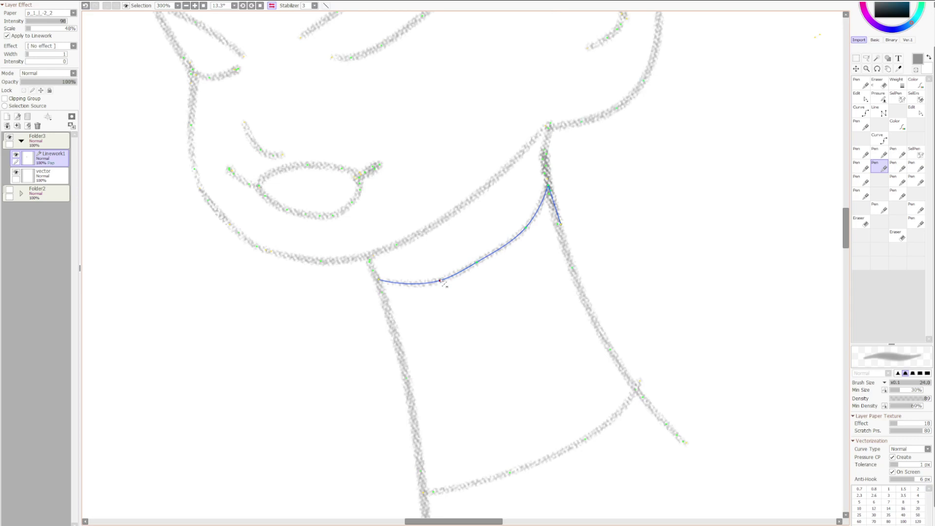
drag(441, 280, 439, 269)
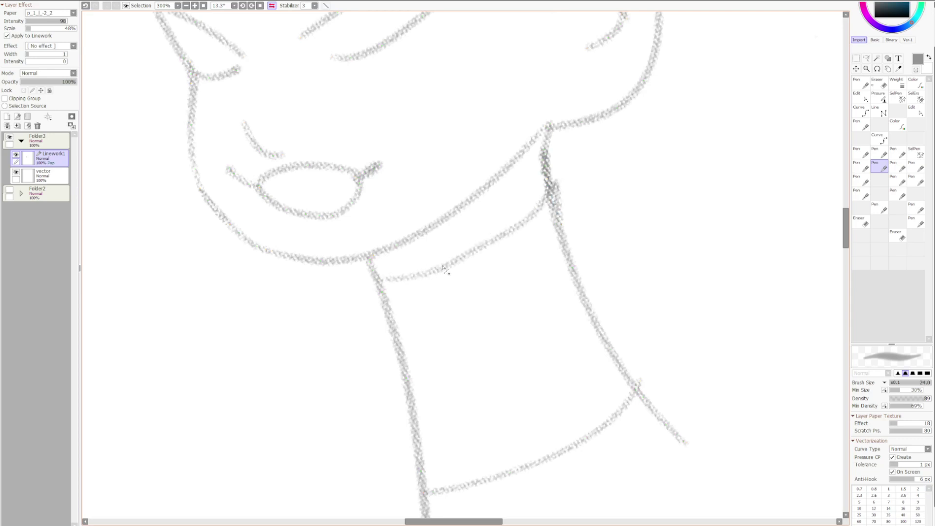
alt+click(475, 249)
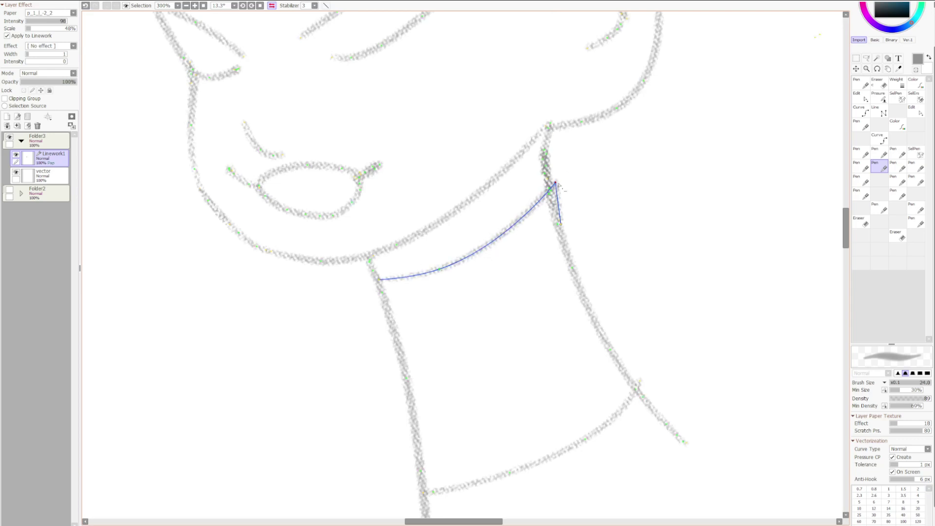
- Erase the ends of the under-chin and neck base curves that overshoot the back neck line
key(e)
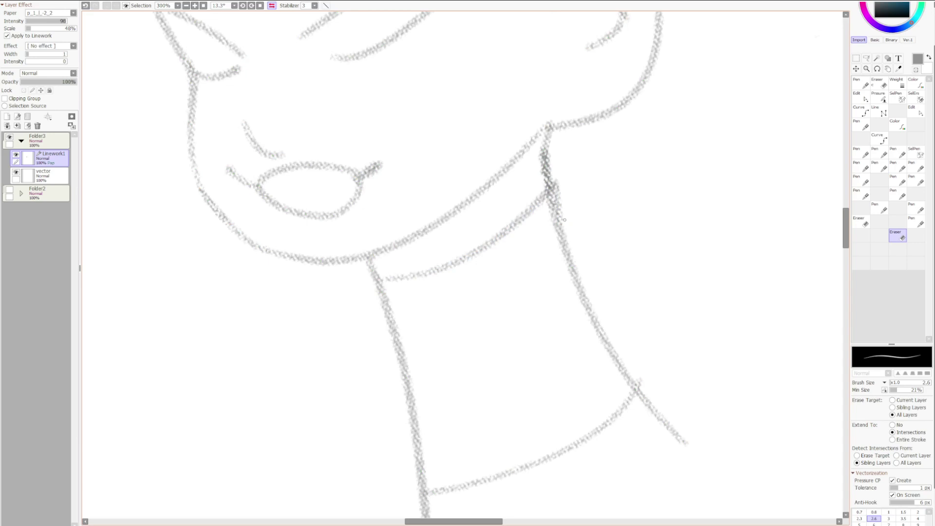
key(n)
scroll(559, 168, down, 1)
key(e)
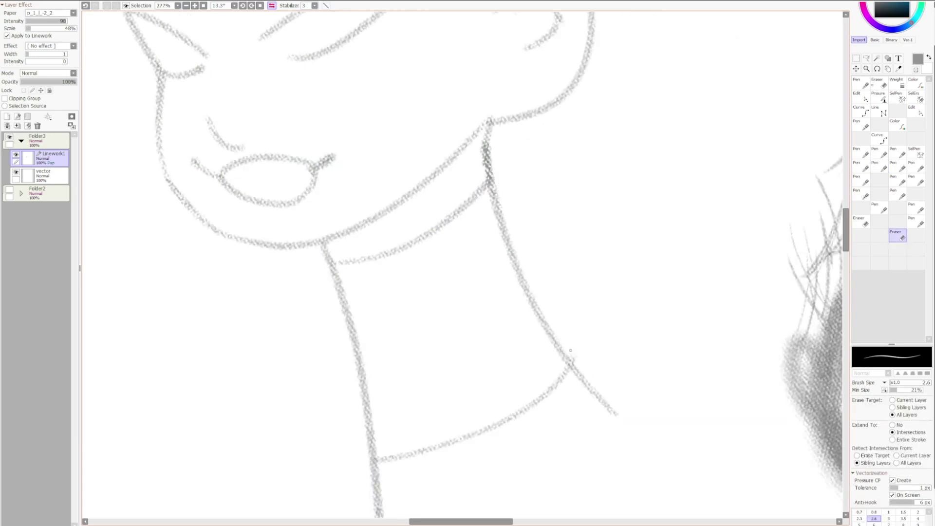
key(n)
- Flip the canvas back and refine the bend of the under-chin and neck base curves by moving their vector points
scroll(556, 286, down, 4)
key(h)
scroll(551, 276, up, 2)
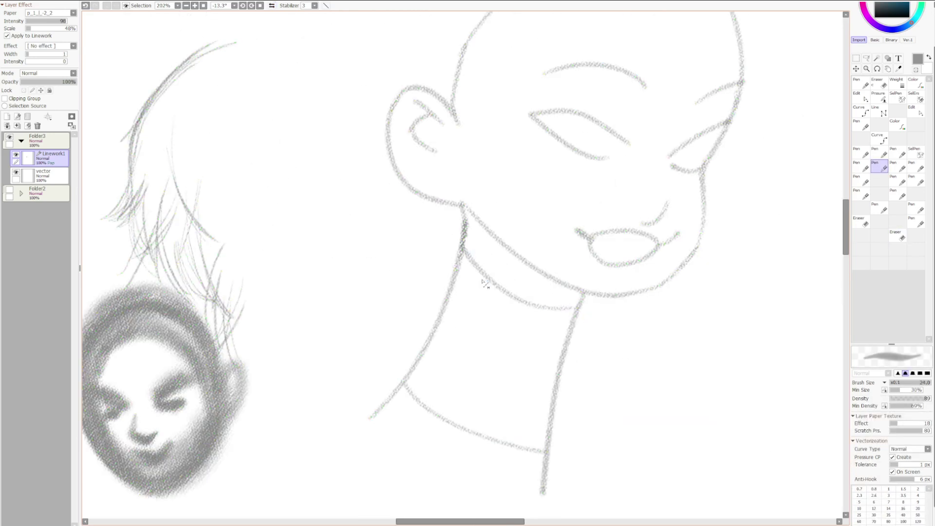
drag(485, 278, 475, 269)
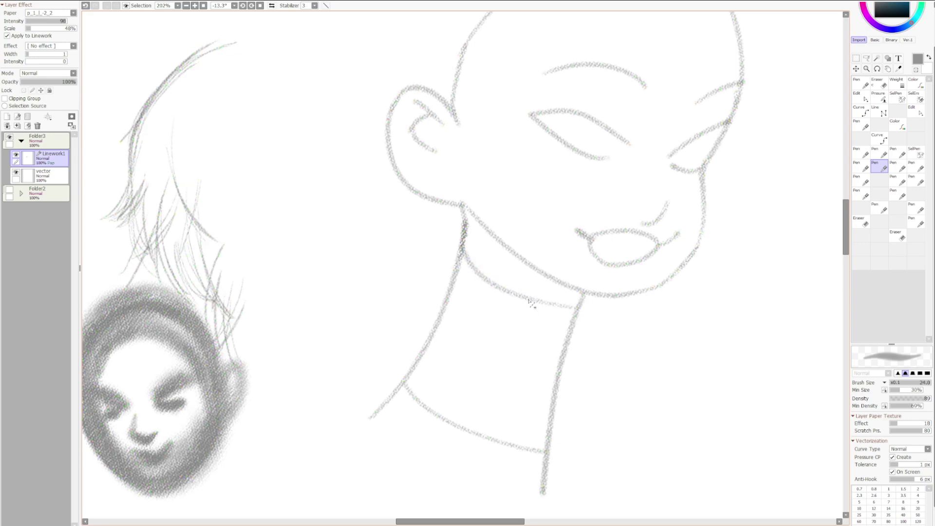
key(ctrl)
key(ctrl)
key(ctrl)
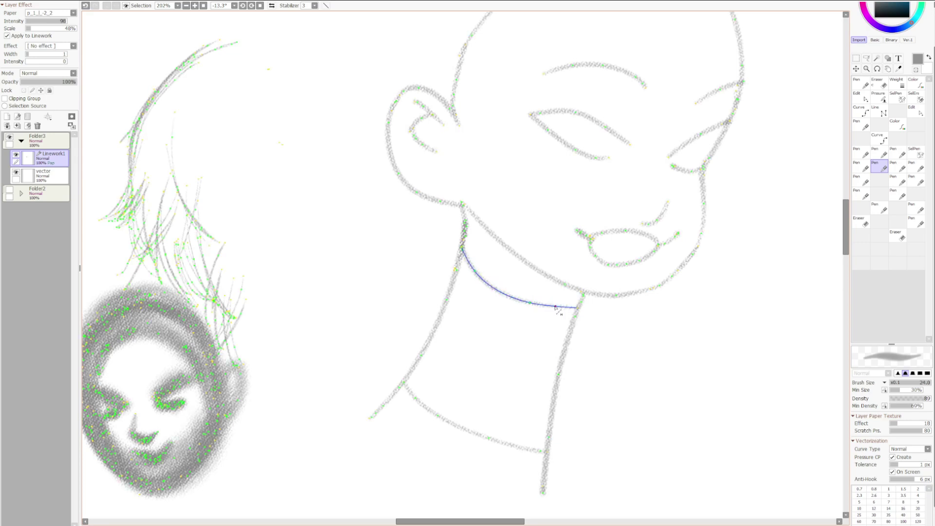
drag(435, 416, 431, 423)
- Raise the end of the near eye's lower lid and adjust the far eye's corner at the face contour
scroll(489, 449, up, 3)
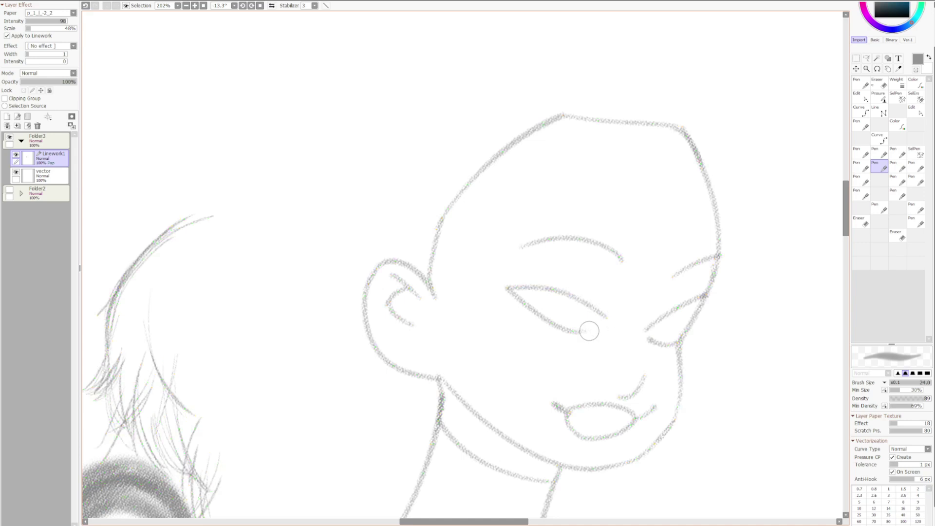
drag(587, 331, 588, 327)
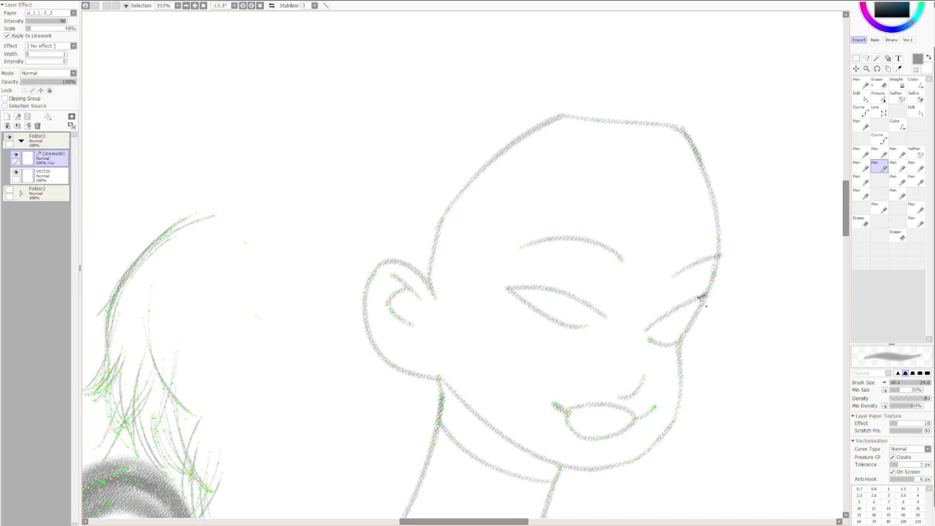
drag(707, 295, 704, 305)
- Reset the canvas rotation and draw a thick peaked stroke above the cloud outline's lower lobe, undoing an extra stroke
scroll(630, 121, down, 4)
drag(586, 306, 676, 238)
key(Home)
scroll(393, 285, up, 1)
drag(411, 267, 428, 341)
scroll(351, 250, up, 3)
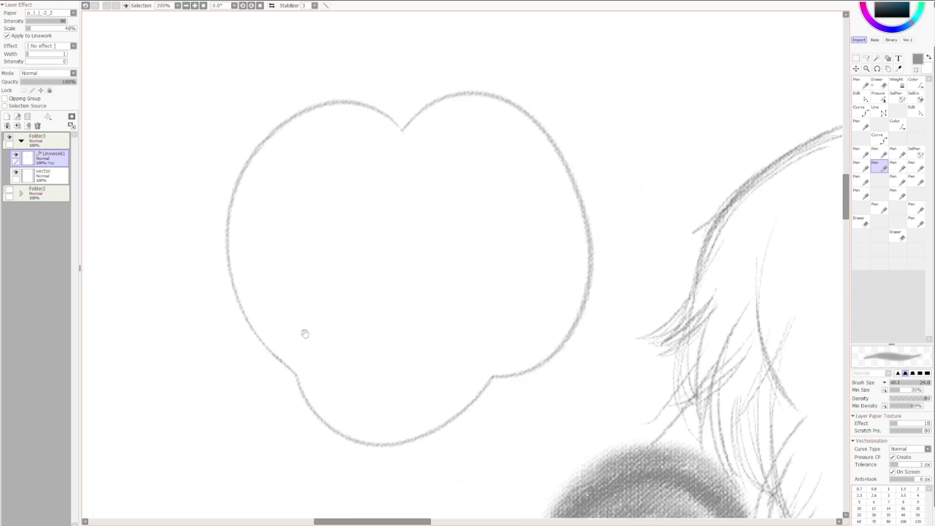
mouse_move(319, 410)
mouse_down()
mouse_move(295, 349)
mouse_move(361, 261)
mouse_move(497, 369)
mouse_up()
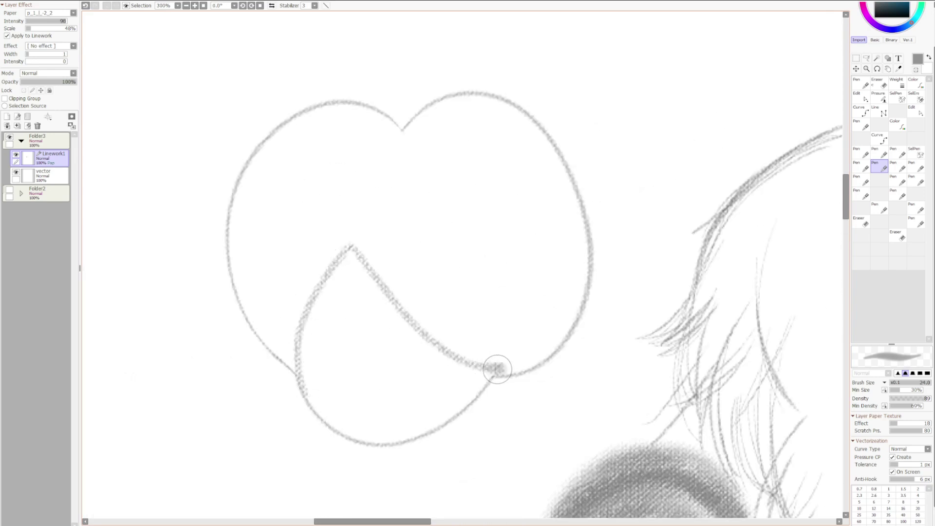
drag(291, 184, 284, 154)
key(ctrl+z)
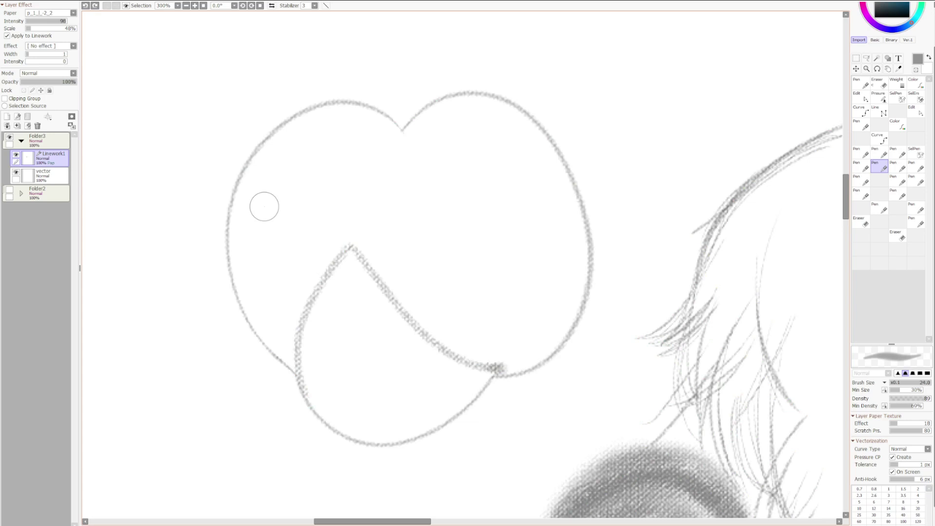